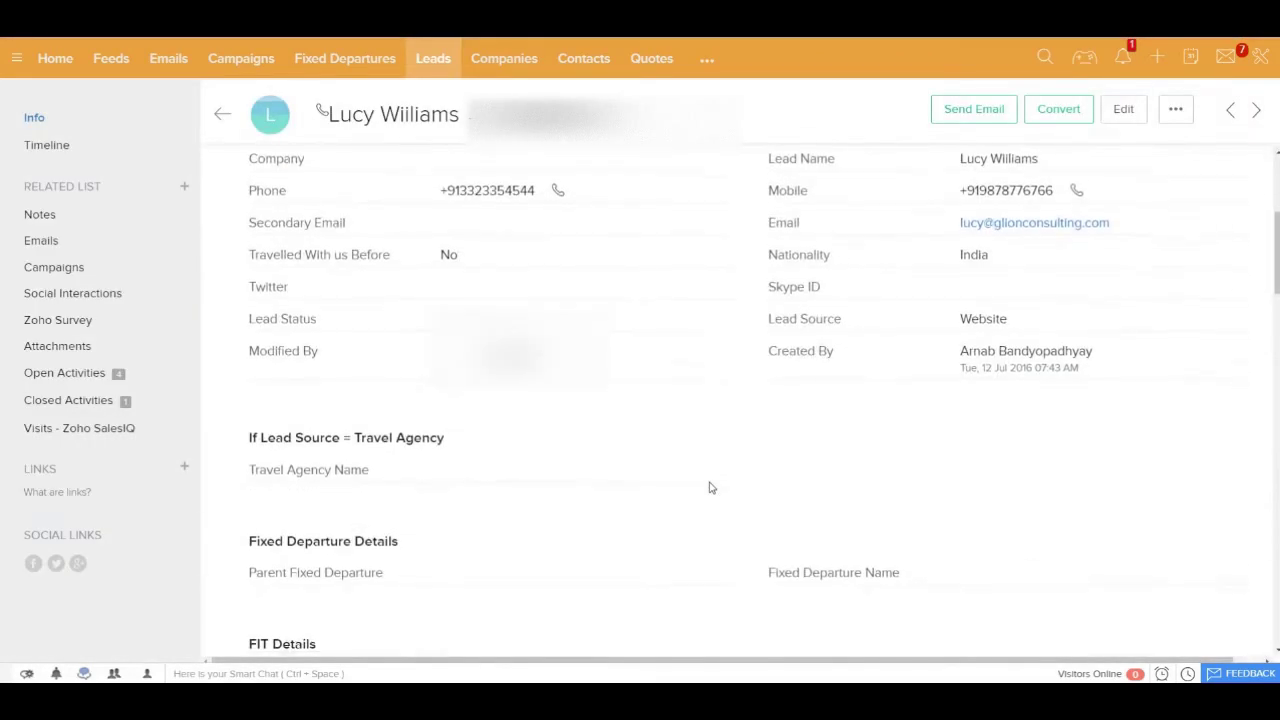
Scroll through the lead's FIT Details and Lead Details to check the Kerala trip dates and group size
{"action": "scroll", "coordinate": [709, 487], "scroll_direction": "down", "scroll_amount": 3}
{"action": "scroll", "coordinate": [528, 509], "scroll_direction": "down", "scroll_amount": 2}
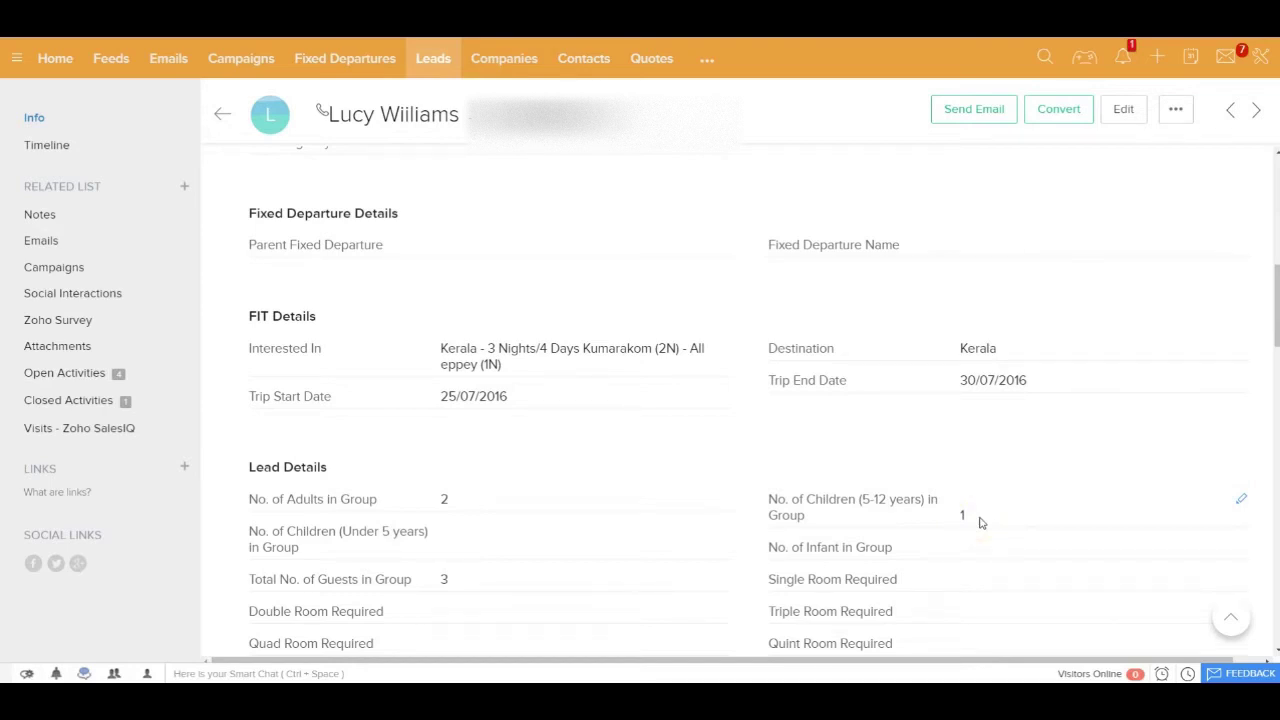
{"action": "scroll", "coordinate": [980, 522], "scroll_direction": "up", "scroll_amount": 5}
{"action": "scroll", "coordinate": [980, 522], "scroll_direction": "up", "scroll_amount": 5}
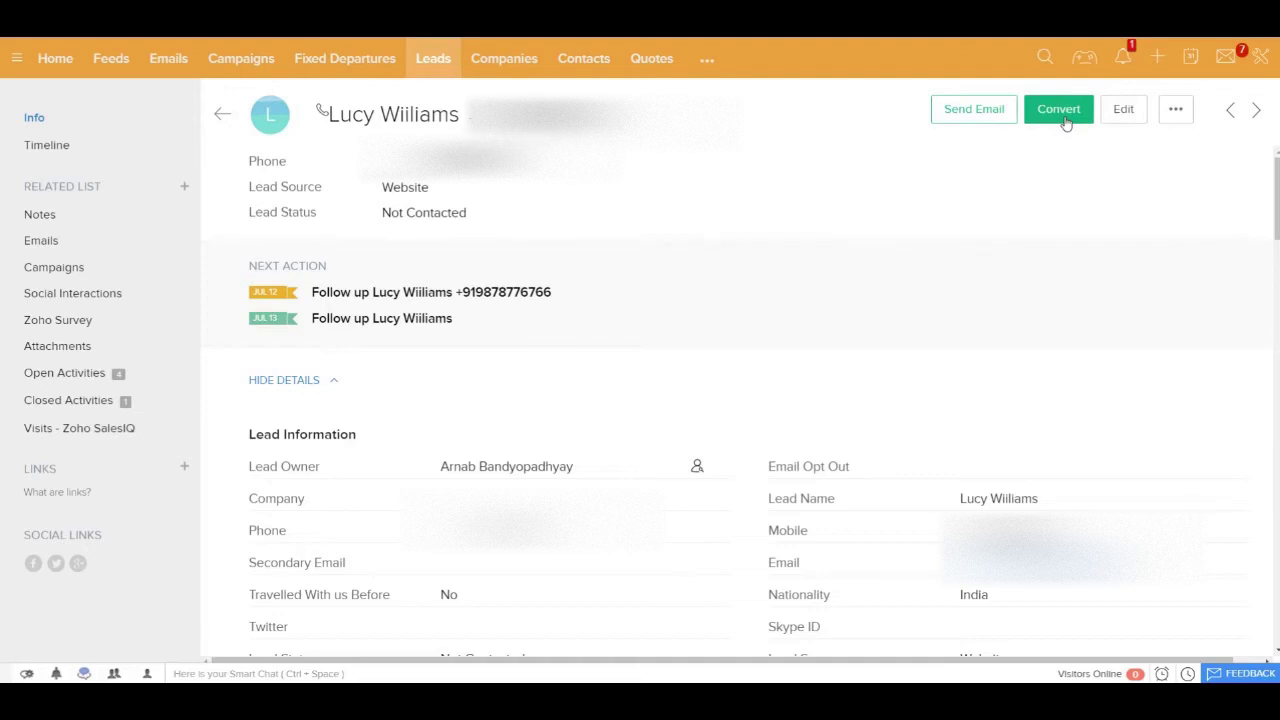
Begin converting the lead, creating a new trip at the Quote Requested stage
{"action": "left_click", "coordinate": [1062, 113]}
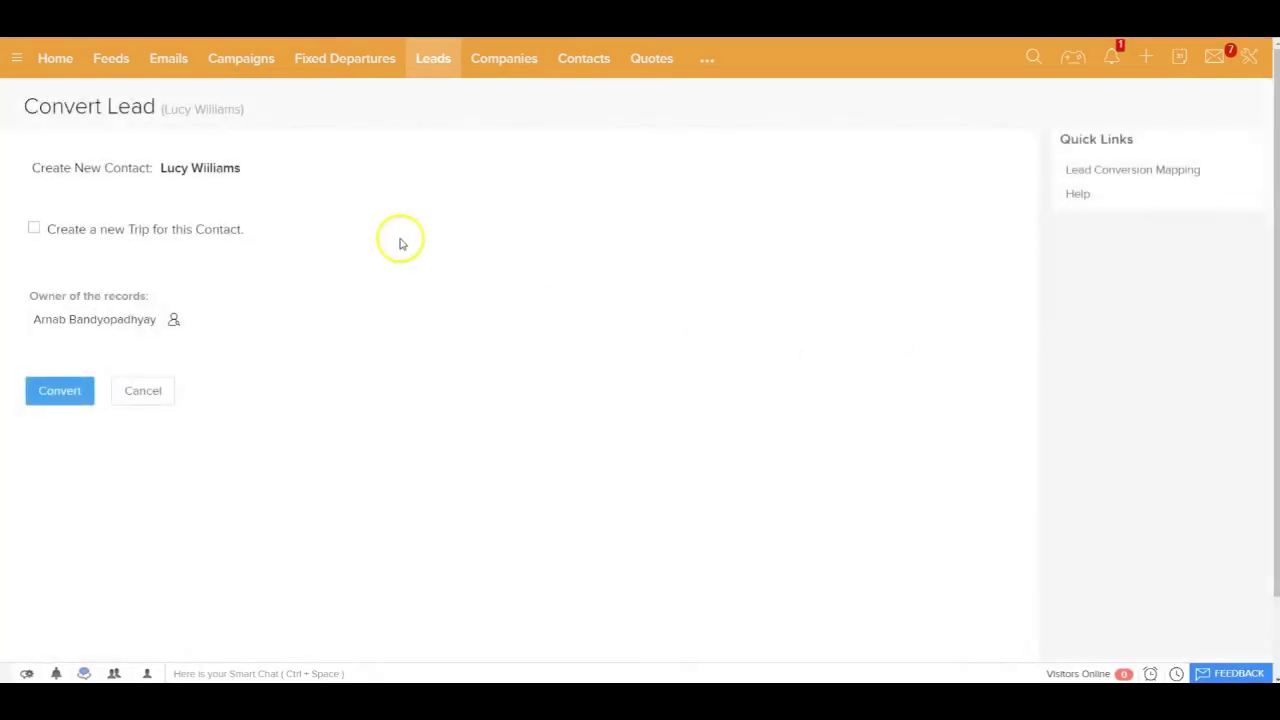
{"action": "left_click", "coordinate": [34, 228]}
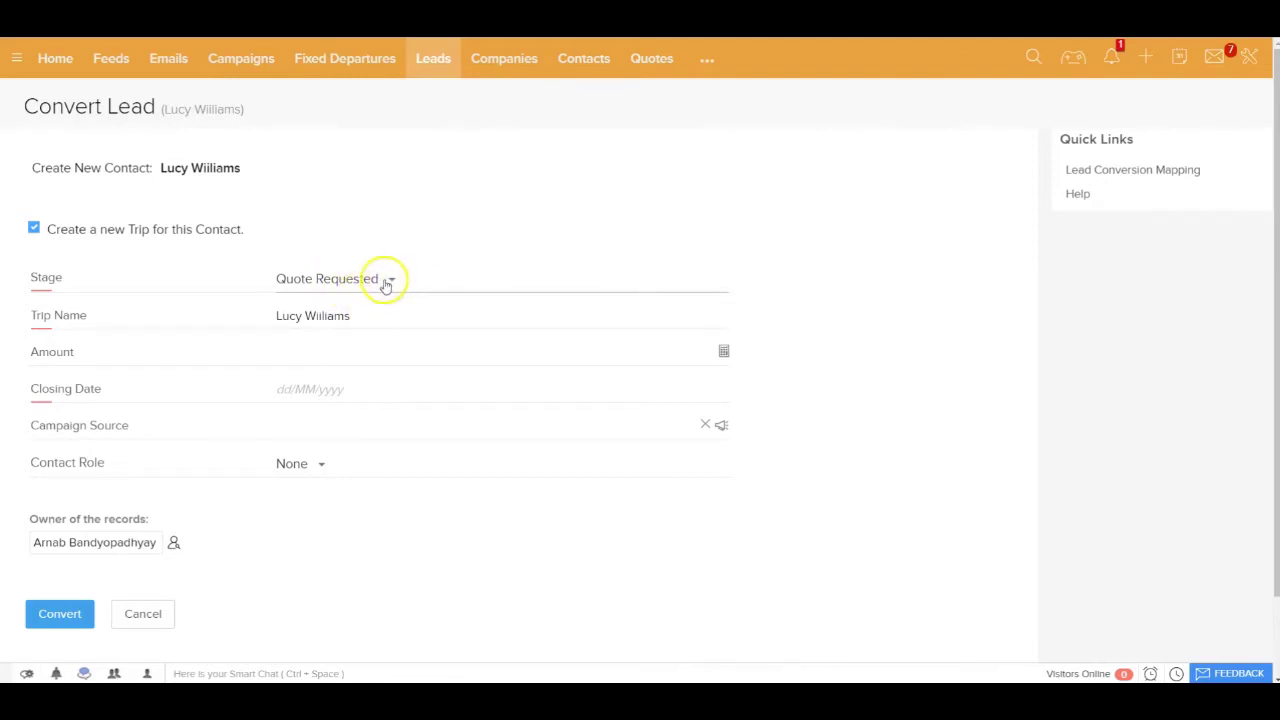
{"action": "left_click", "coordinate": [387, 282]}
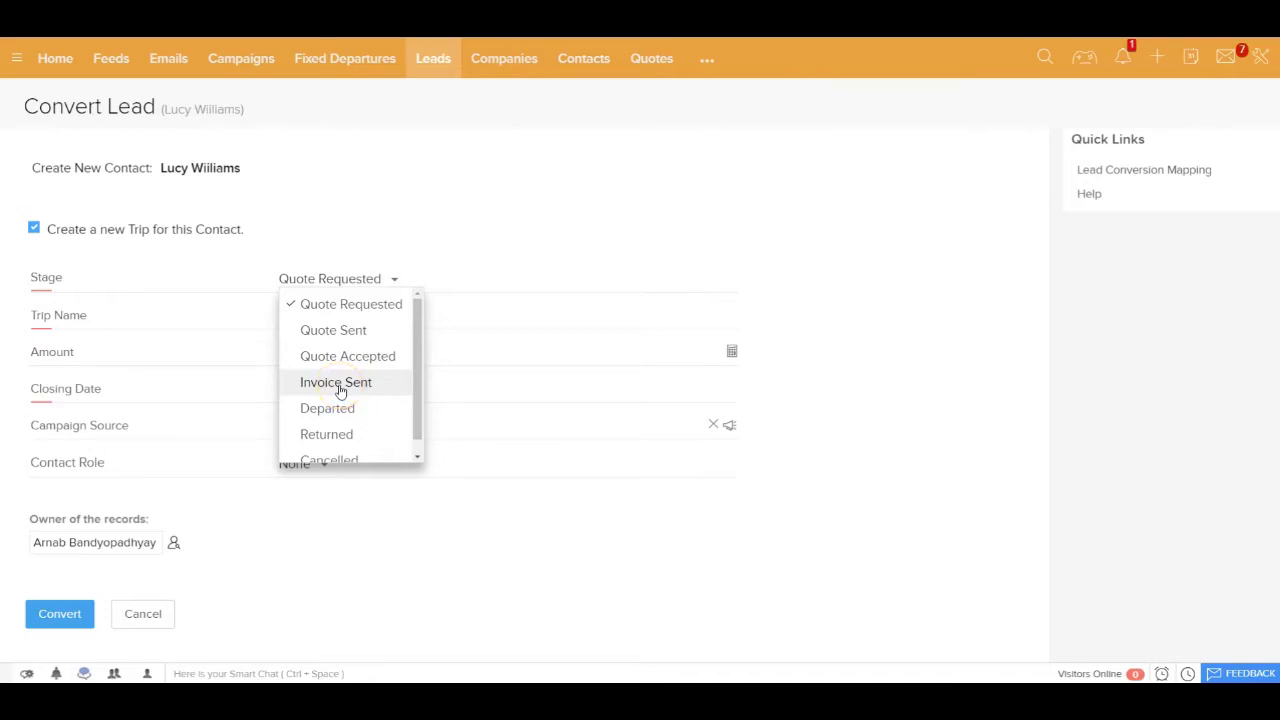
{"action": "left_click", "coordinate": [332, 440]}
{"action": "left_click", "coordinate": [573, 259]}
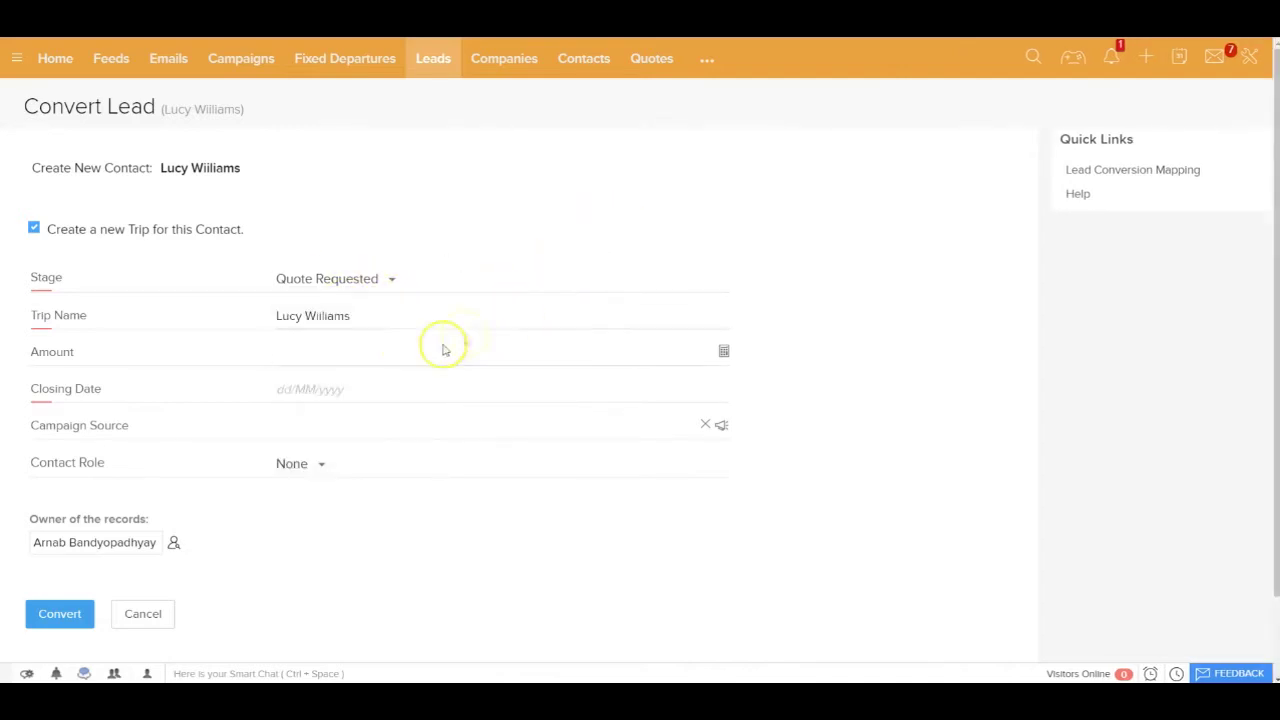
{"action": "left_click", "coordinate": [300, 352]}
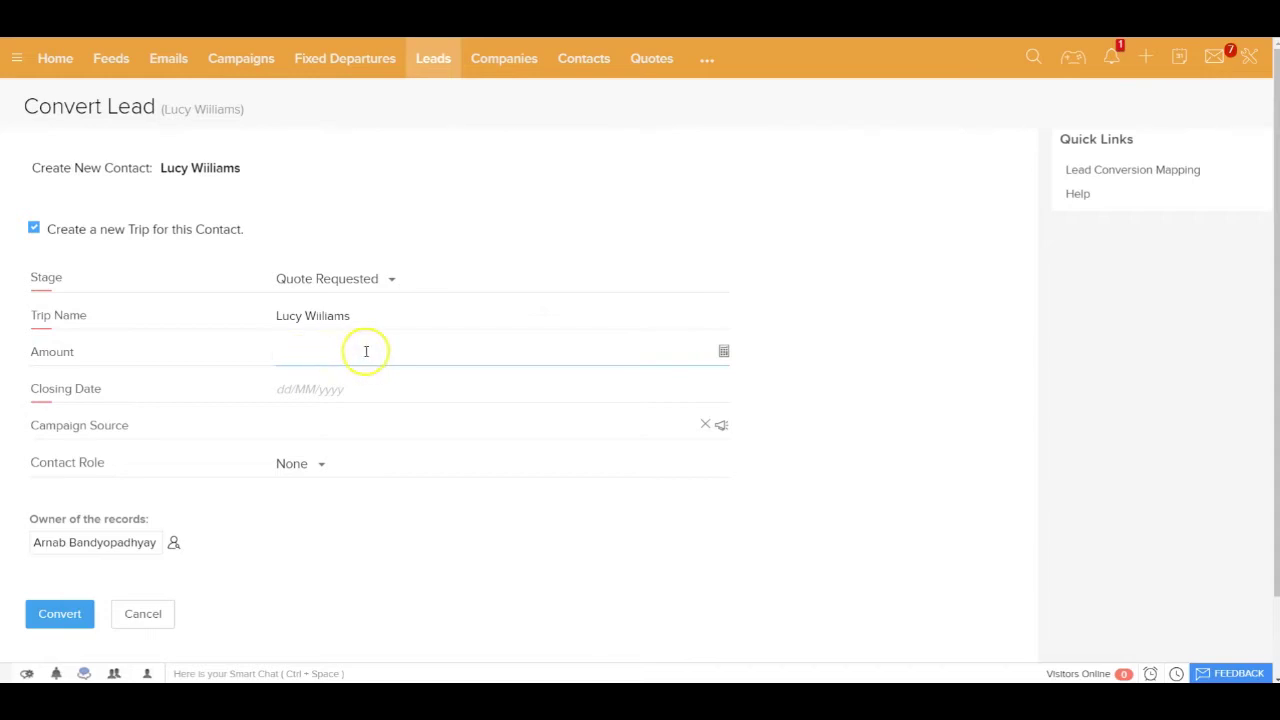
Set the trip closing date to 17/07/2016, make her Primary Contact and Guest, and convert
{"action": "left_click", "coordinate": [326, 389]}
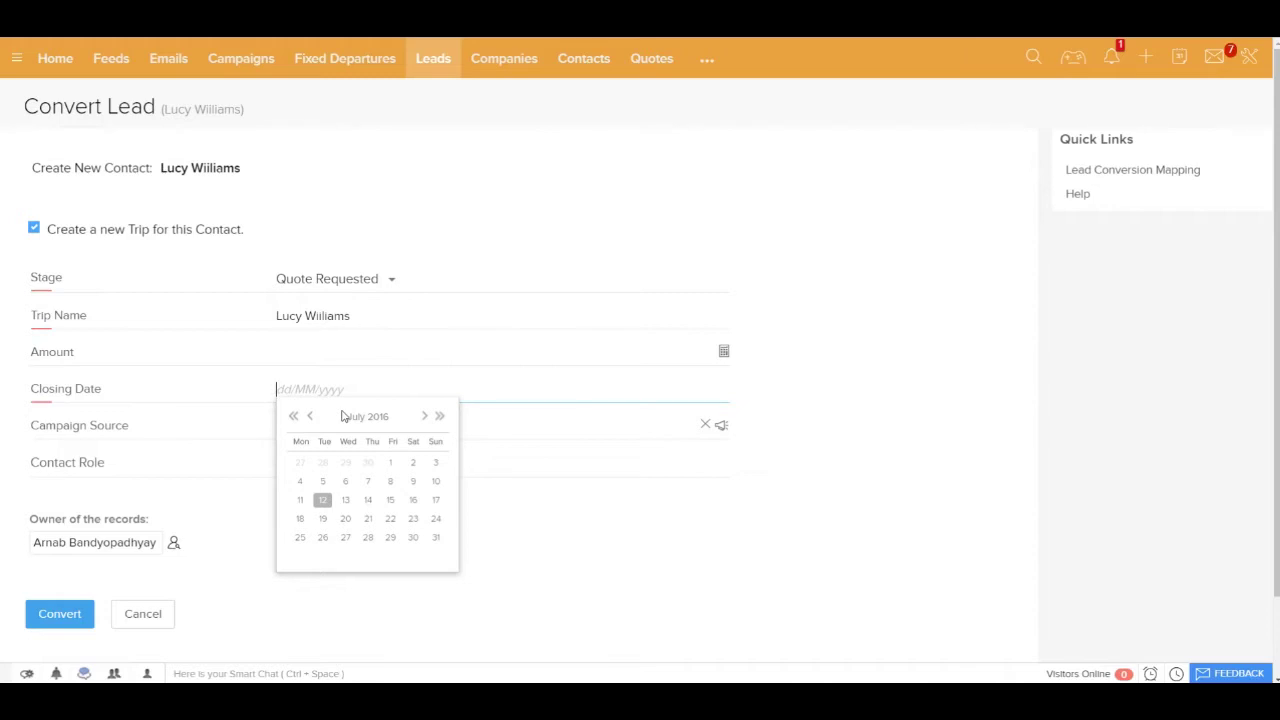
{"action": "left_click", "coordinate": [436, 502]}
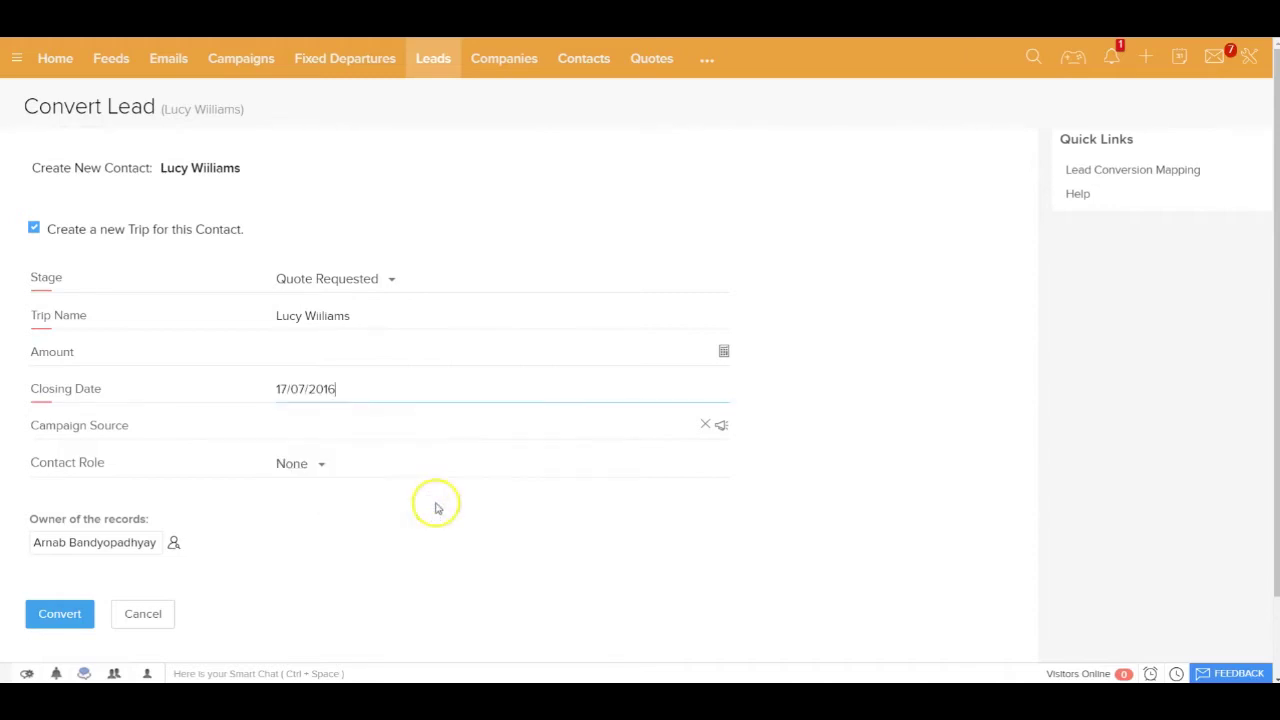
{"action": "left_click", "coordinate": [317, 472]}
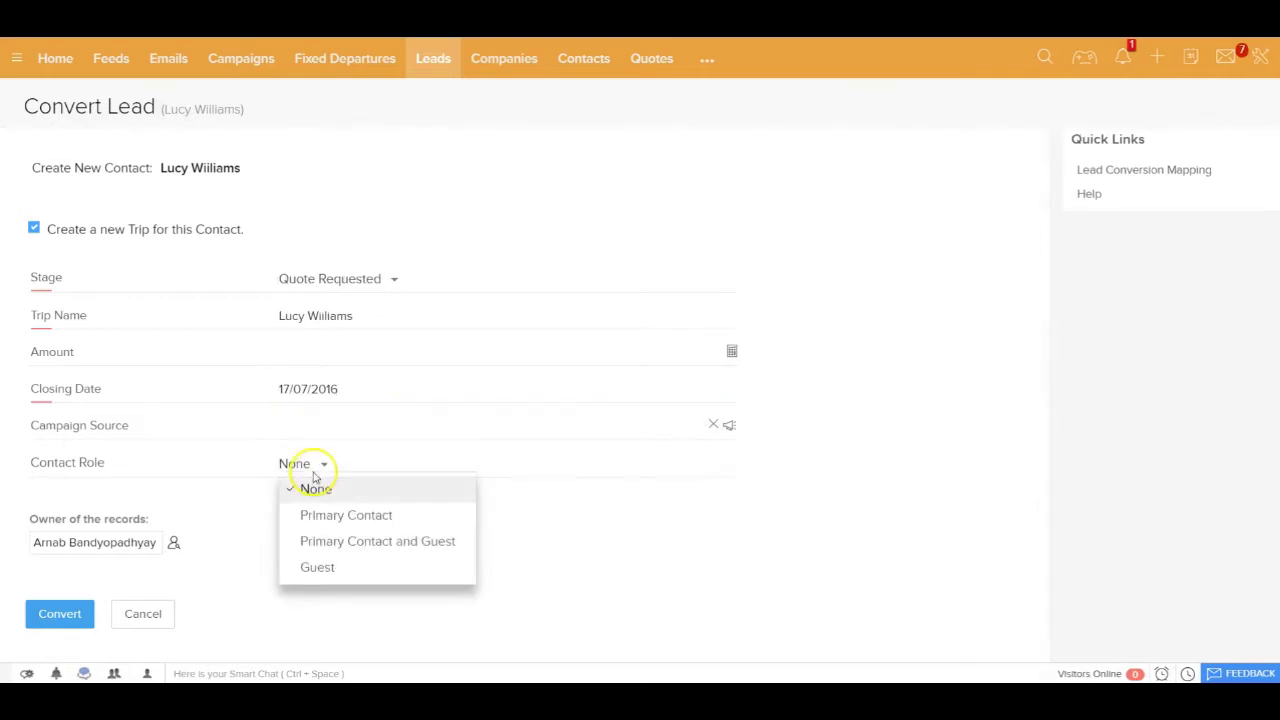
{"action": "left_click", "coordinate": [326, 545]}
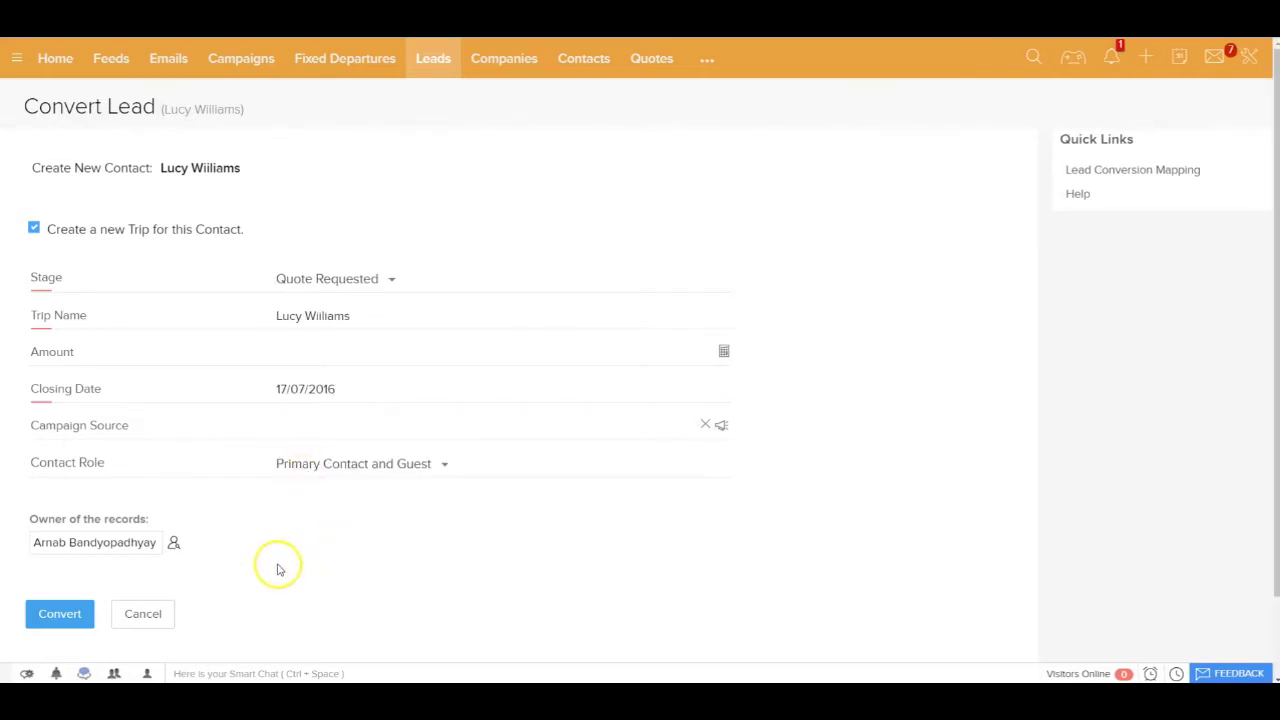
{"action": "left_click", "coordinate": [60, 613]}
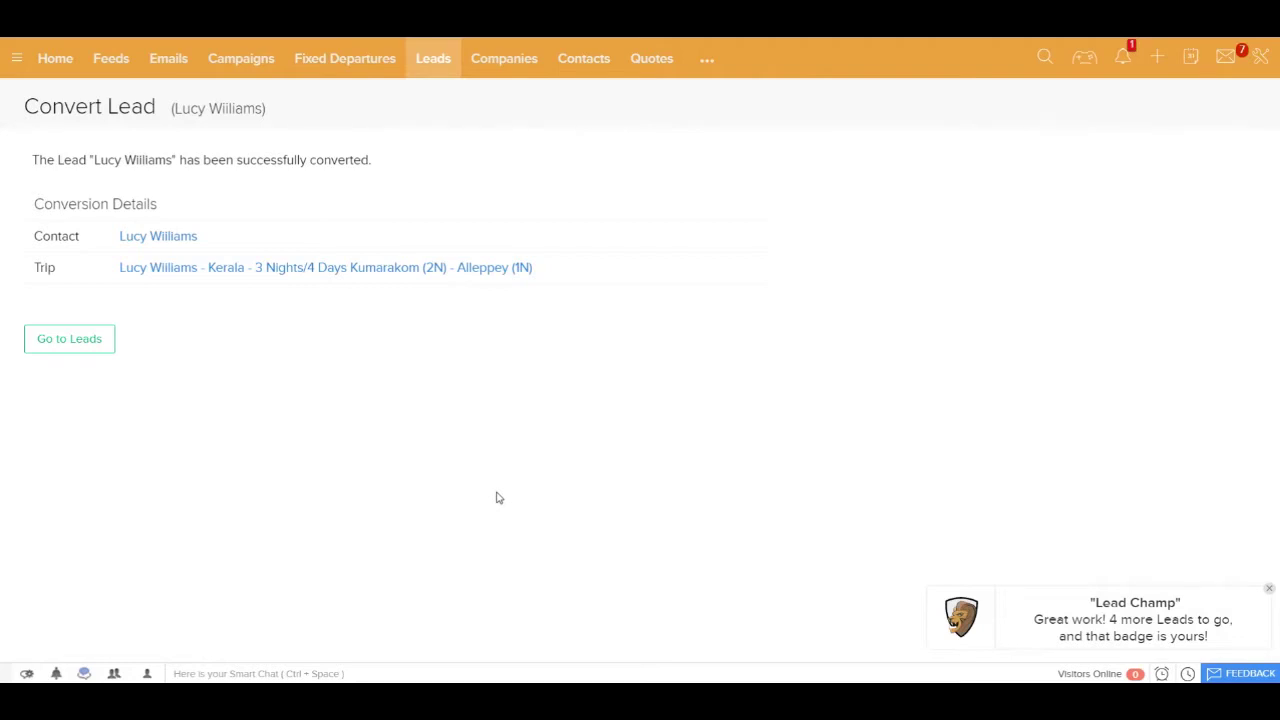
Open the new contact record and check the linked Kerala trip in its Trips section
{"action": "left_click", "coordinate": [162, 237]}
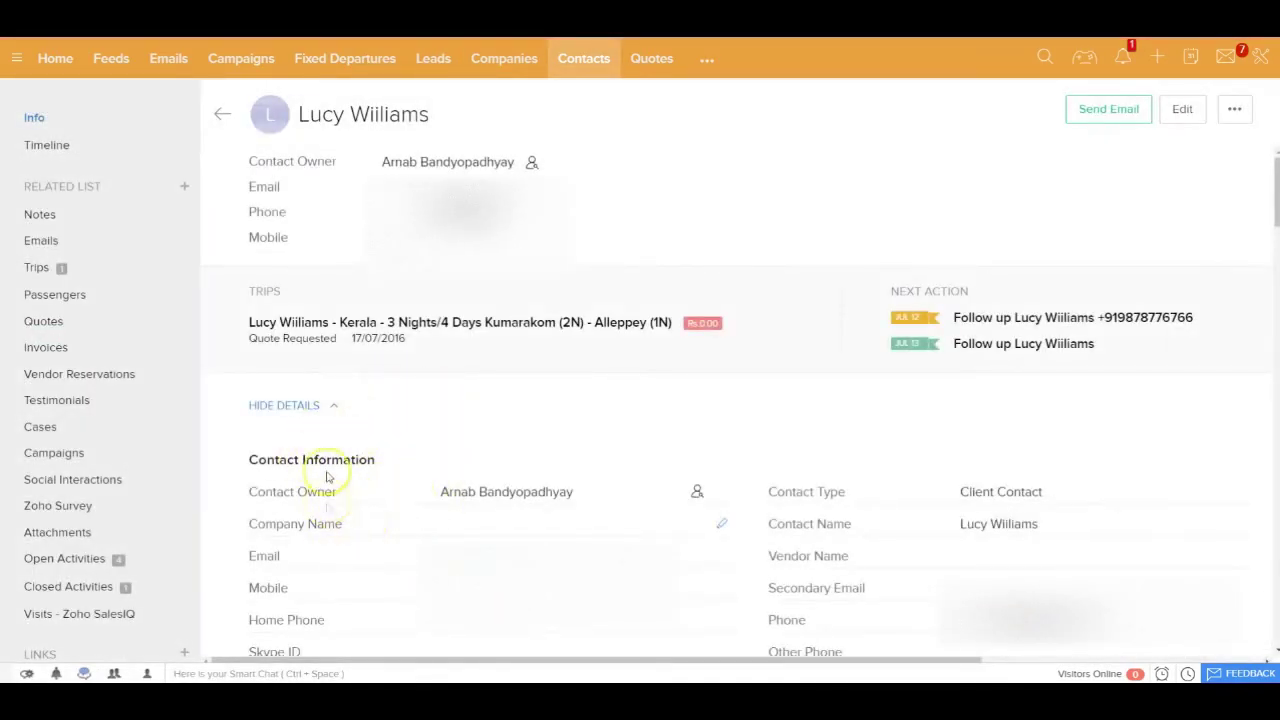
{"action": "mouse_move", "coordinate": [480, 390]}
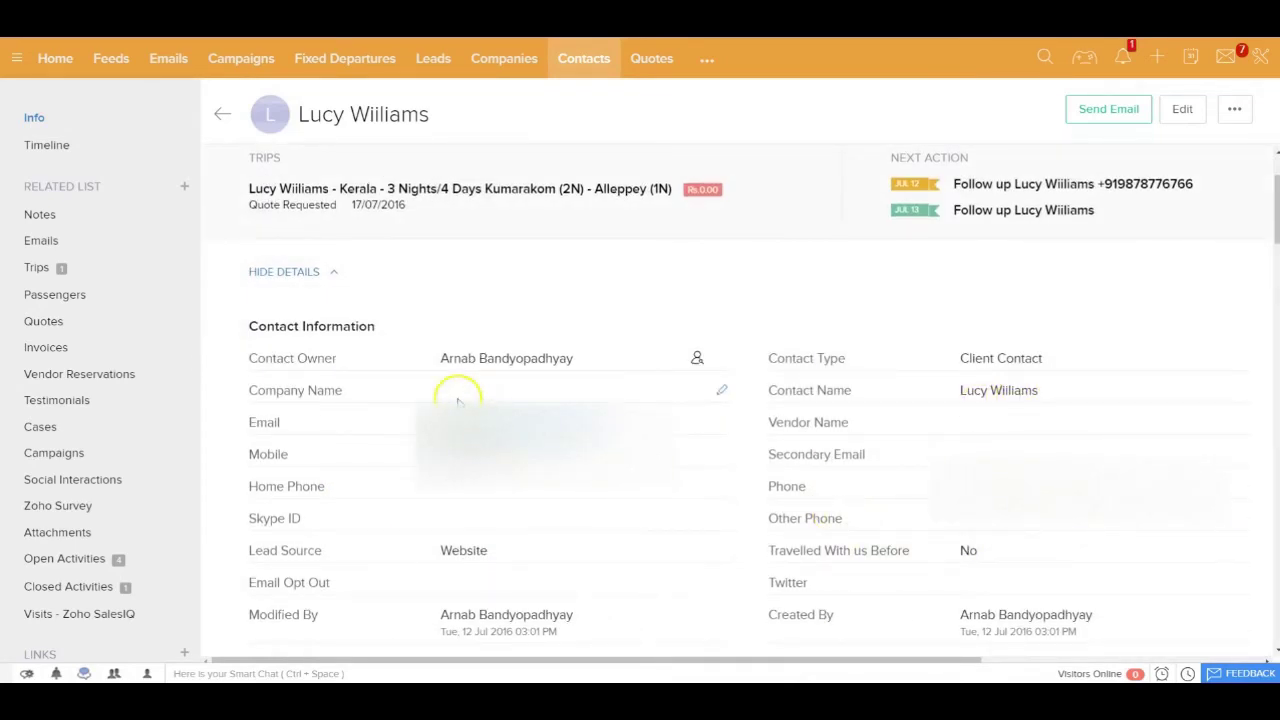
{"action": "left_click", "coordinate": [66, 267]}
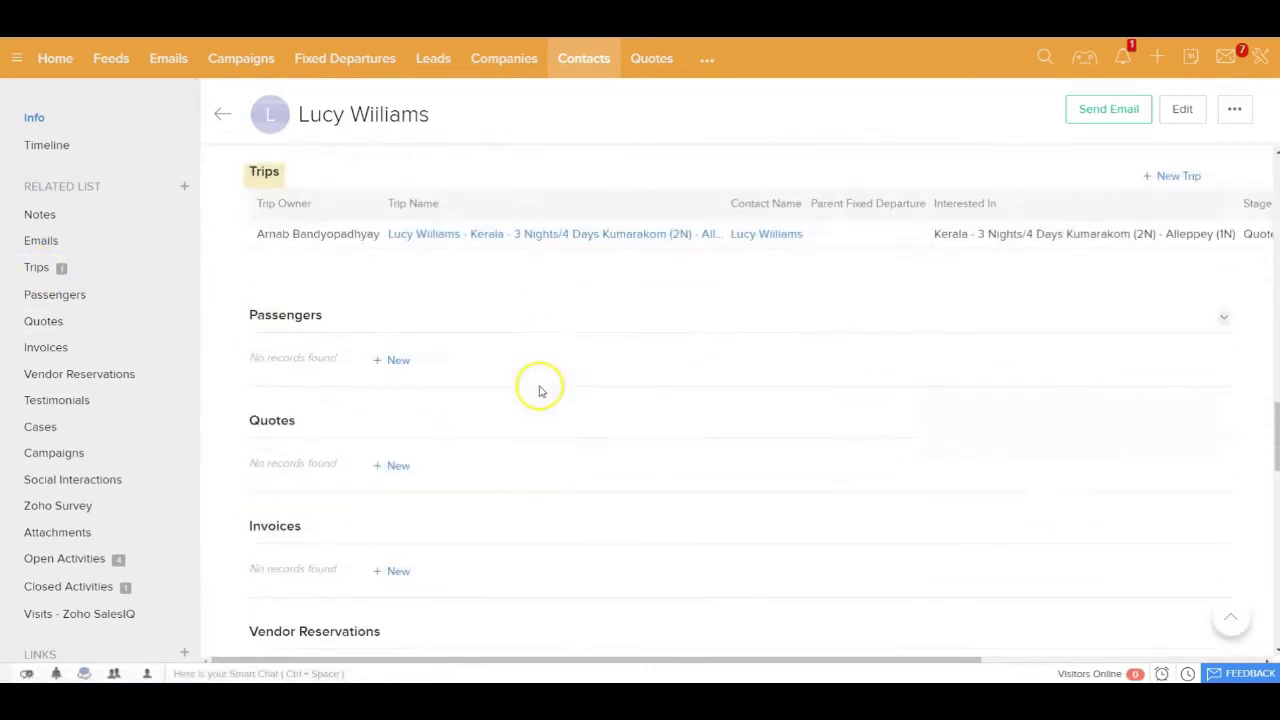
{"action": "left_click", "coordinate": [538, 238]}
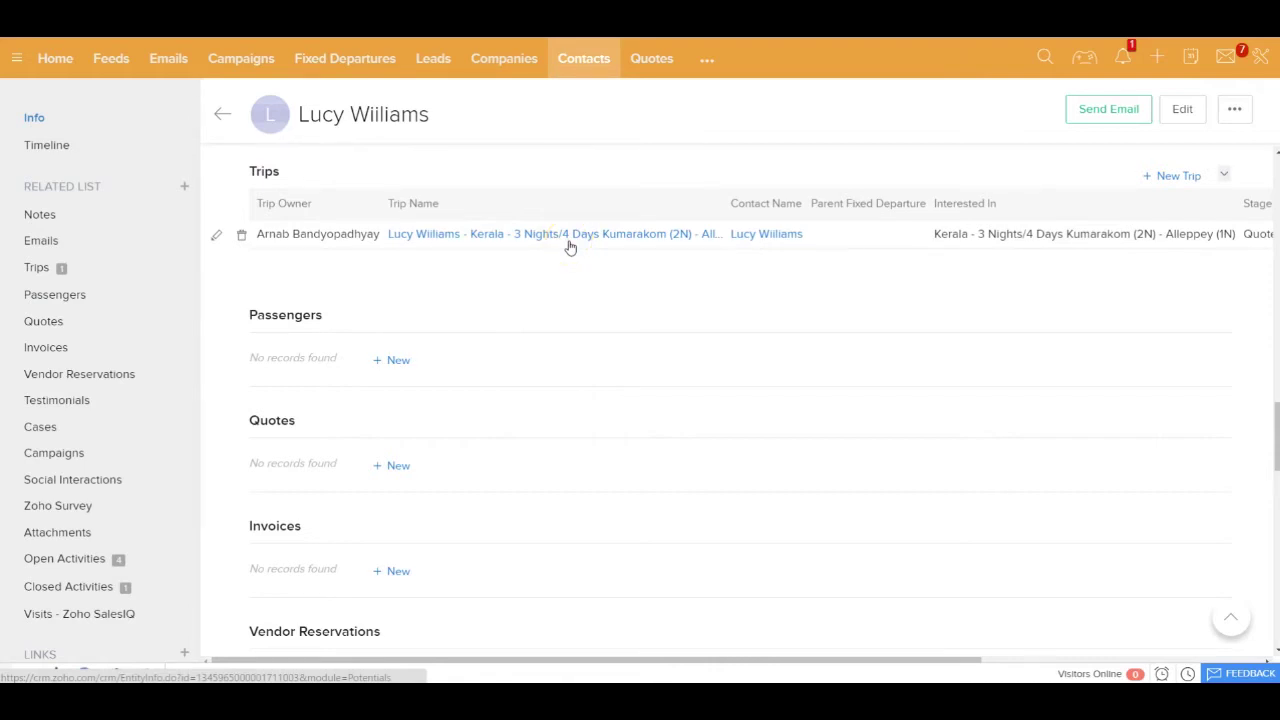
{"action": "left_click", "coordinate": [1157, 57]}
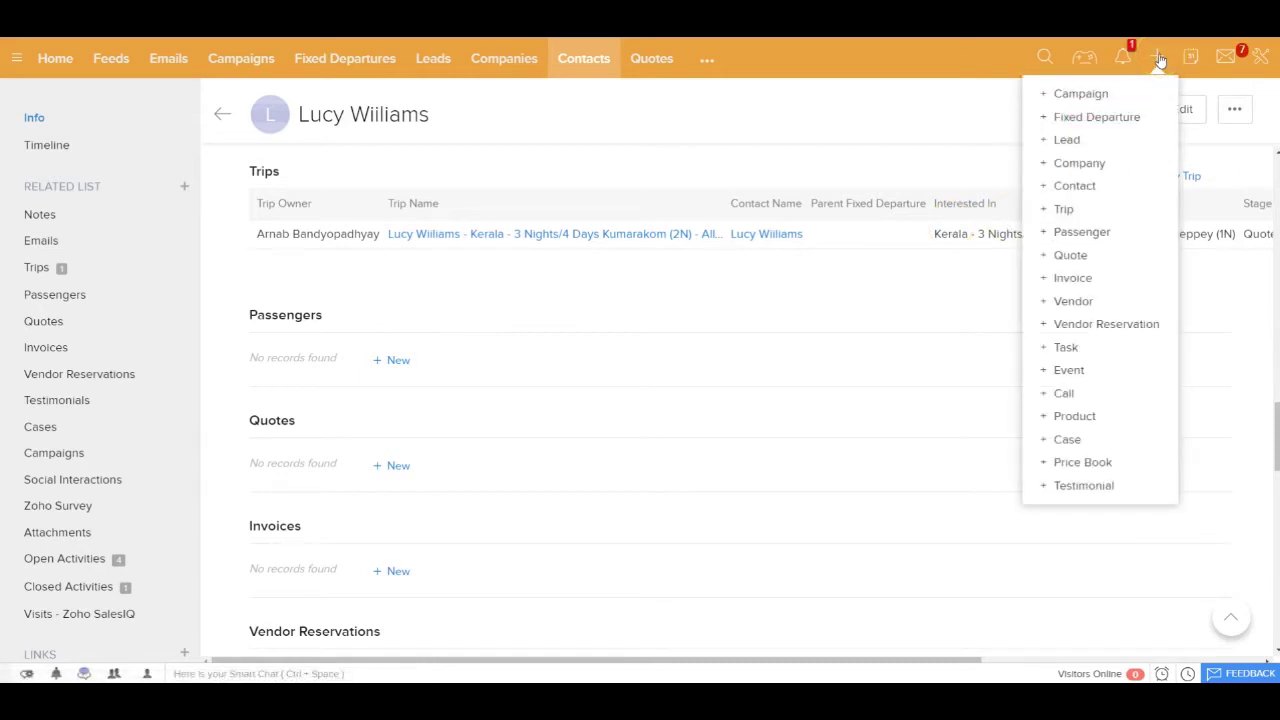
Start a new quote for the contact and Kerala trip, dated 12/07/2016 and valid till 17/07/2016
{"action": "left_click", "coordinate": [1068, 256]}
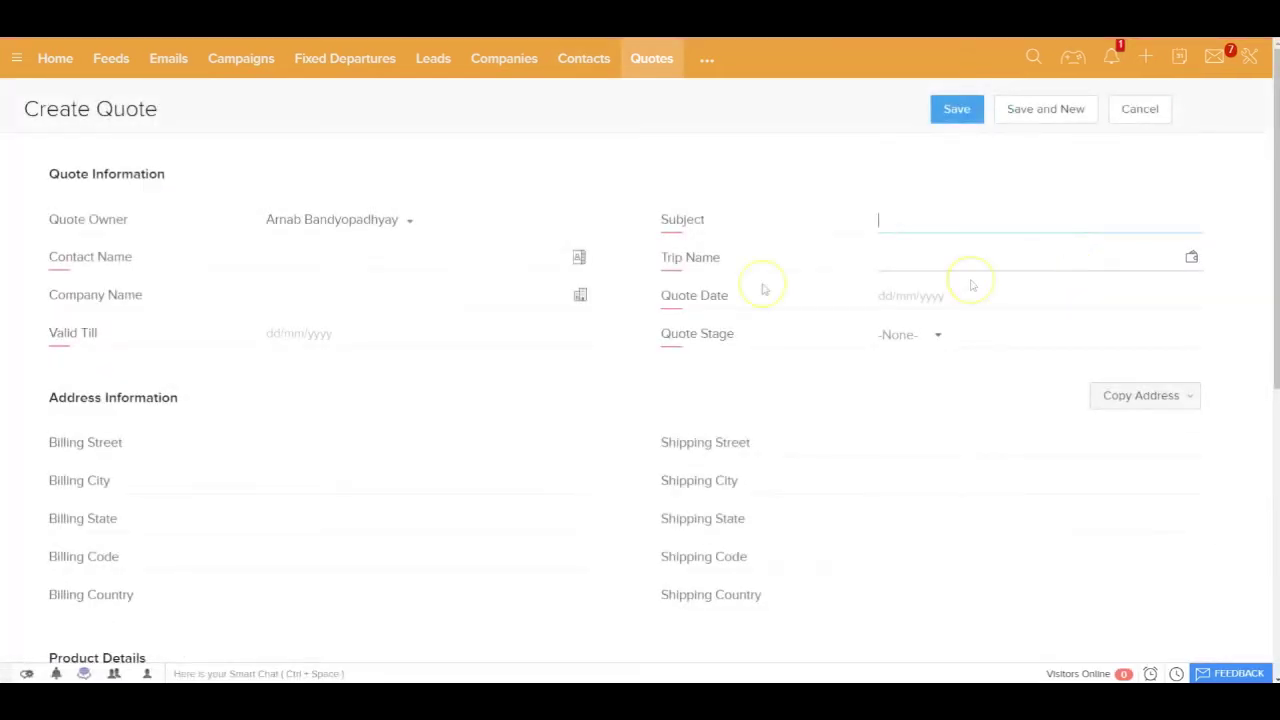
{"action": "left_click", "coordinate": [579, 257]}
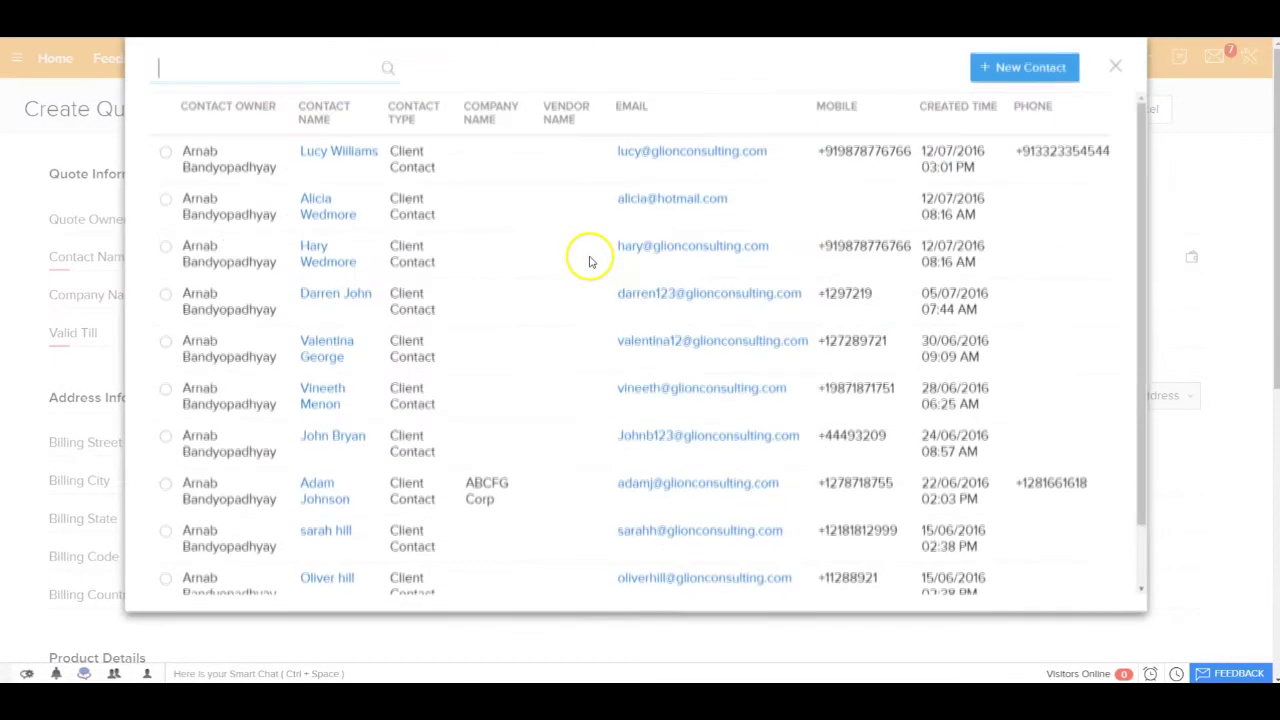
{"action": "left_click", "coordinate": [338, 152]}
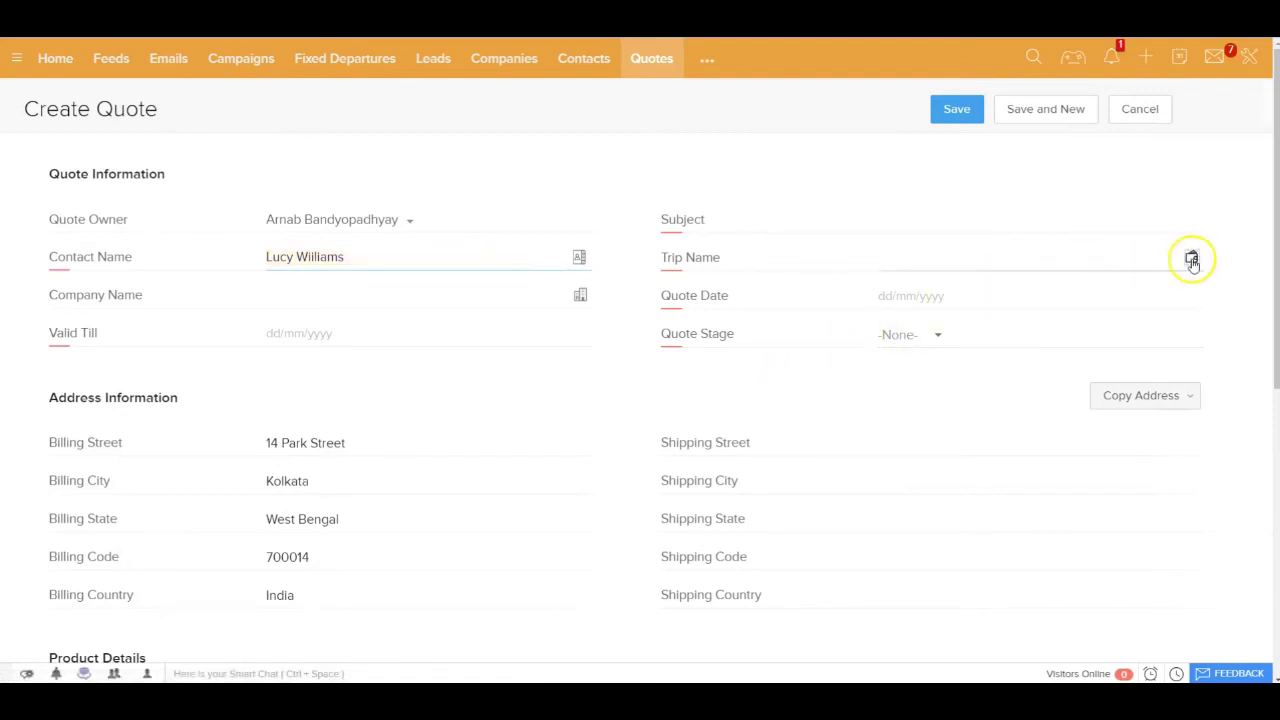
{"action": "left_click", "coordinate": [1190, 260]}
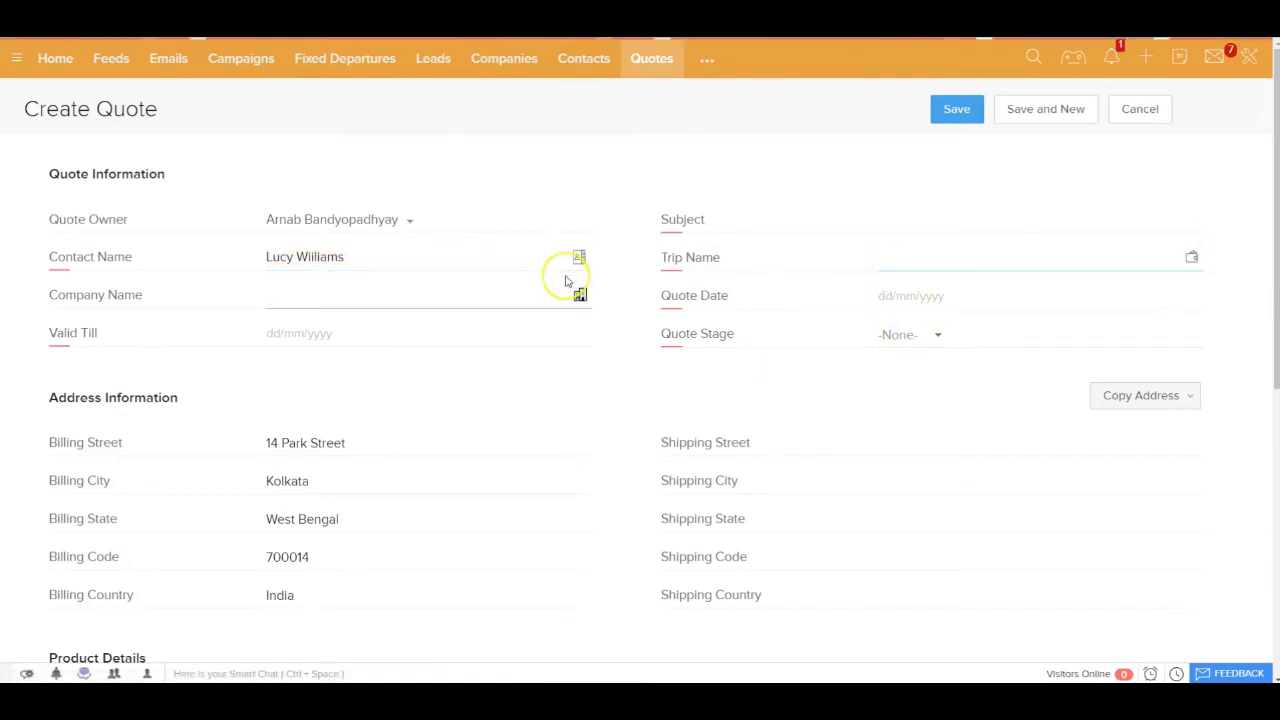
{"action": "left_click", "coordinate": [325, 196]}
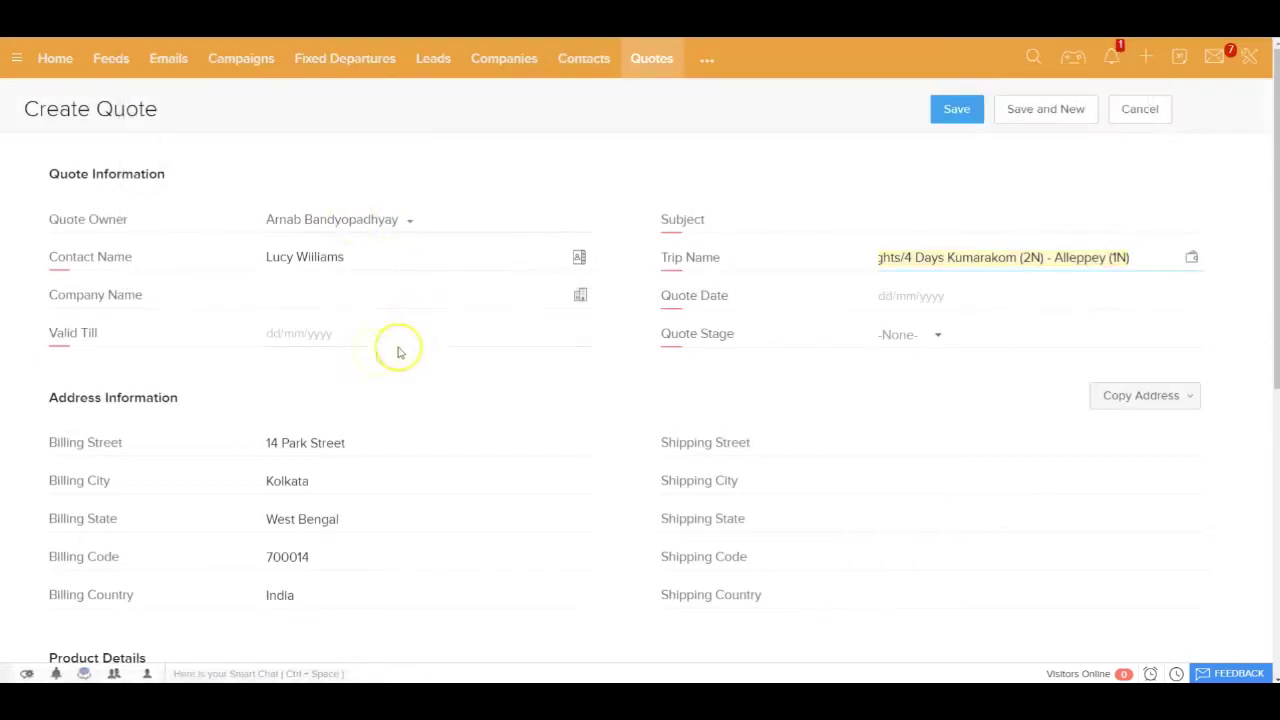
{"action": "left_click", "coordinate": [927, 296]}
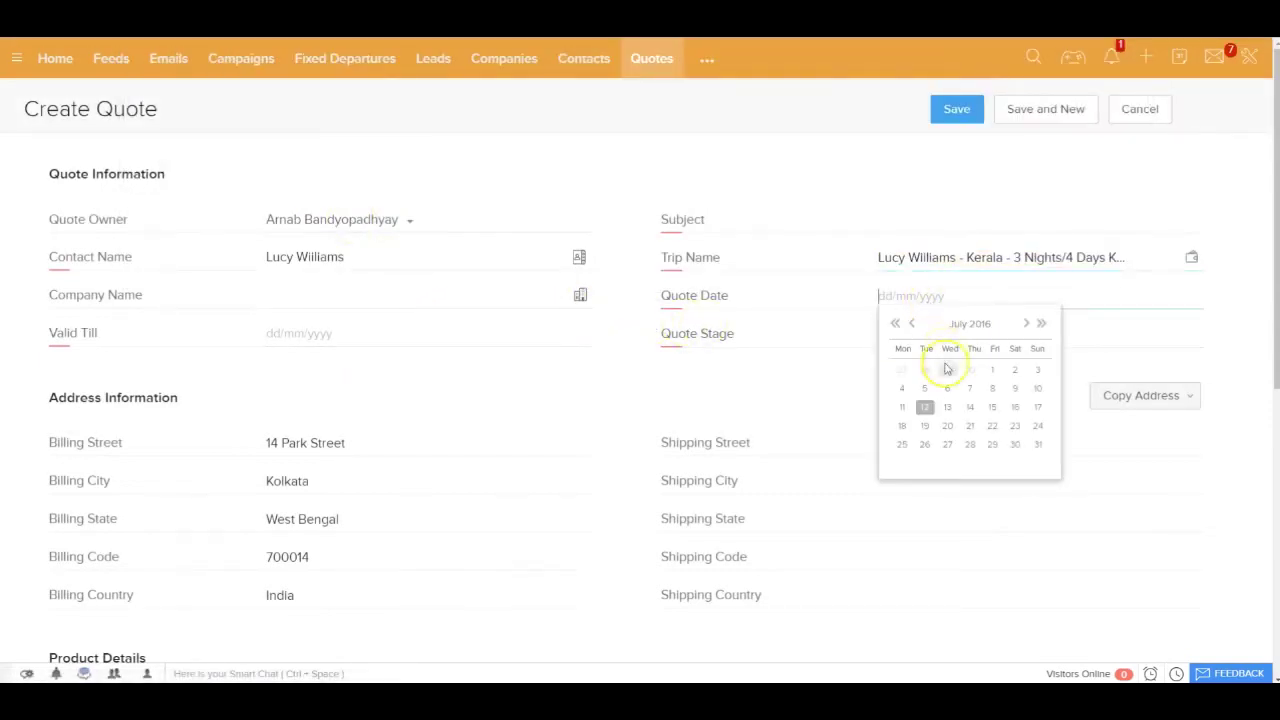
{"action": "left_click", "coordinate": [927, 412]}
{"action": "left_click", "coordinate": [360, 336]}
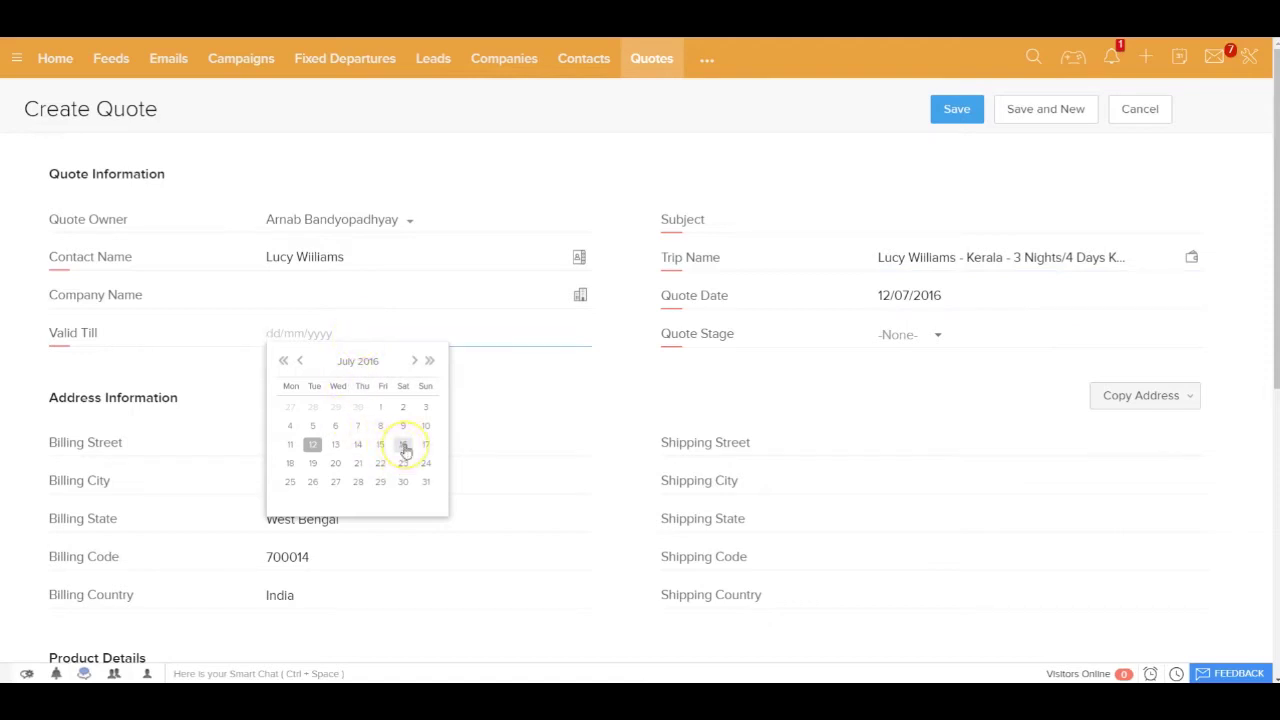
{"action": "left_click", "coordinate": [425, 444]}
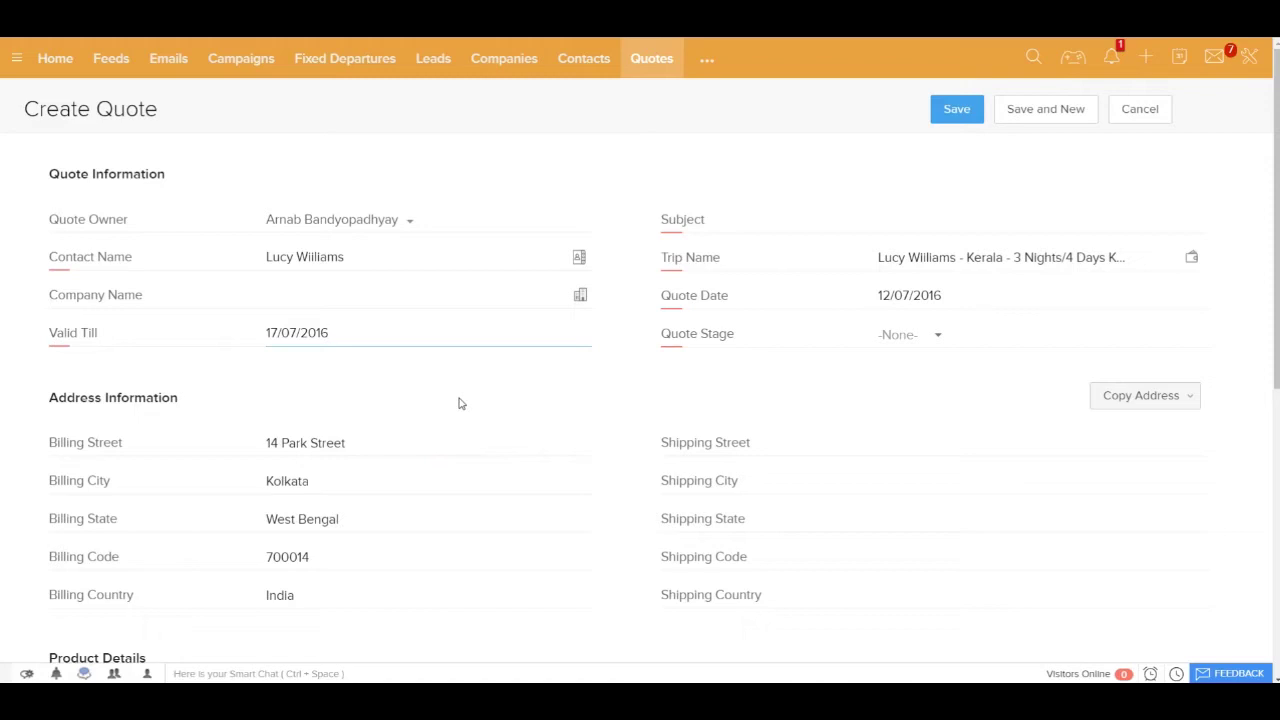
Set the quote stage to Approved and the subject to her first name plus '- Kerala Trip'
{"action": "left_click", "coordinate": [903, 338]}
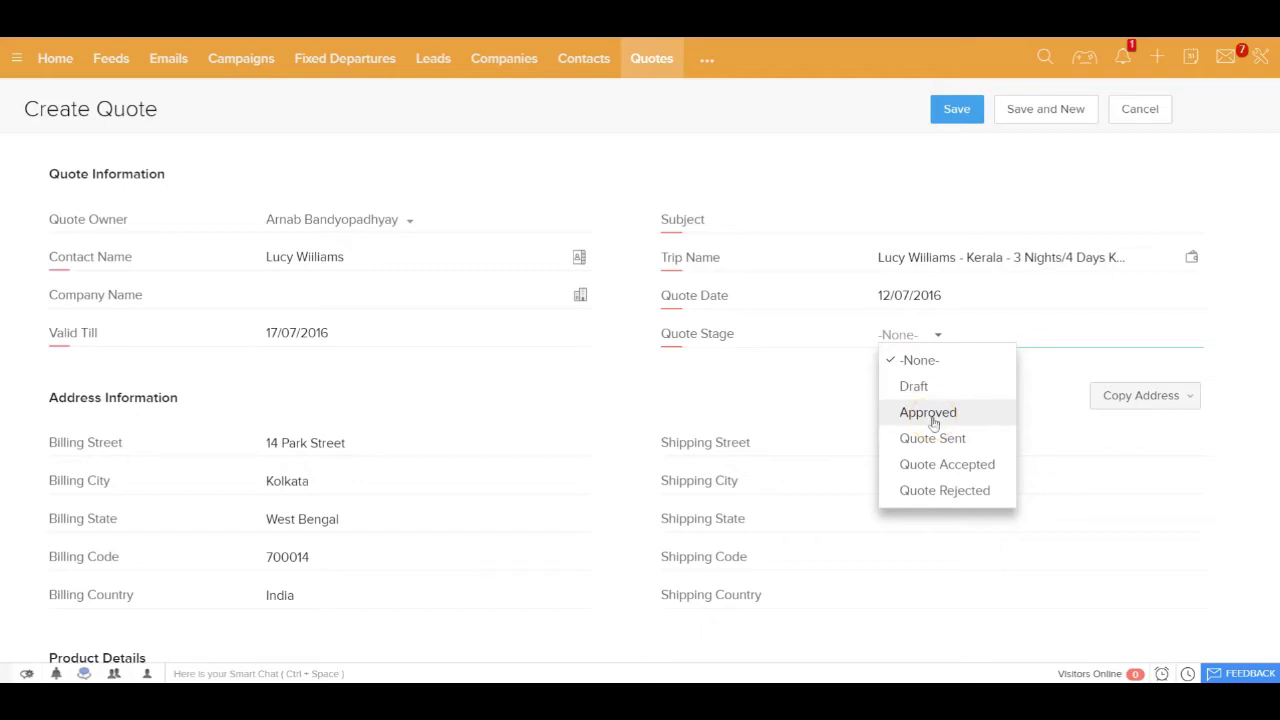
{"action": "left_click", "coordinate": [930, 414]}
{"action": "left_click", "coordinate": [938, 219]}
{"action": "type", "text": "Lucy - Kerala Trip"}
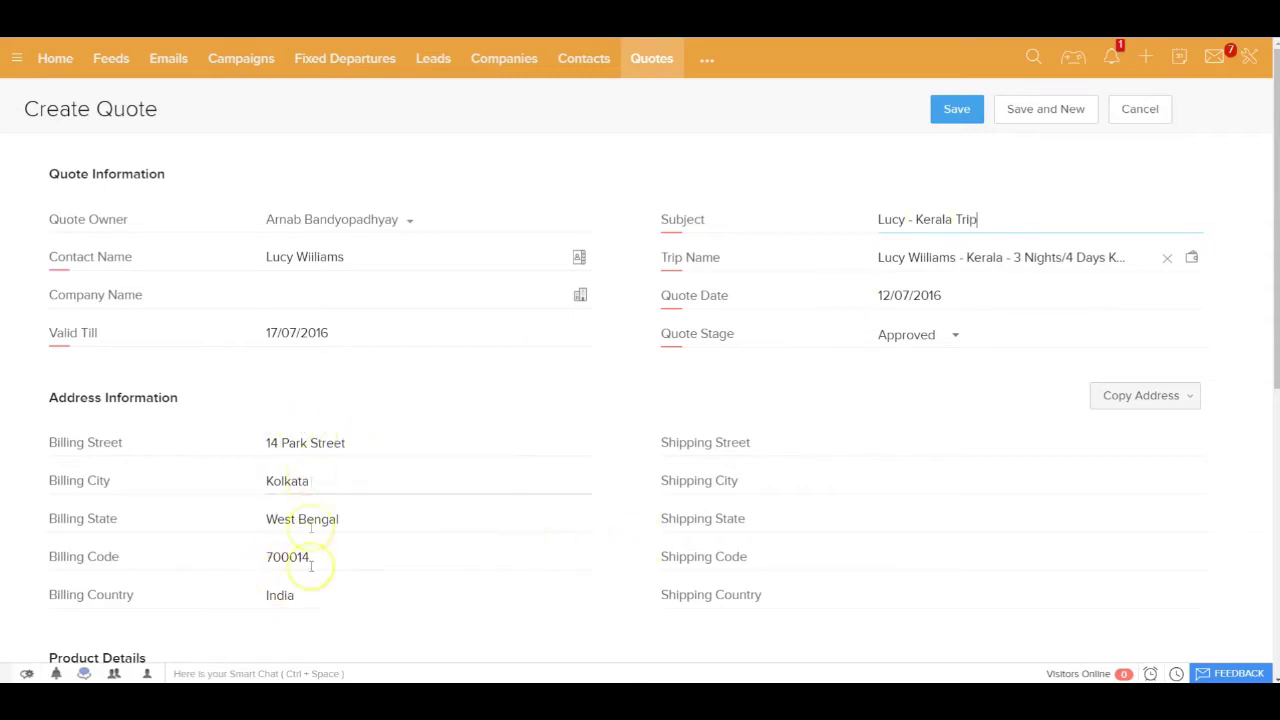
{"action": "scroll", "coordinate": [405, 605], "scroll_direction": "down", "scroll_amount": 4}
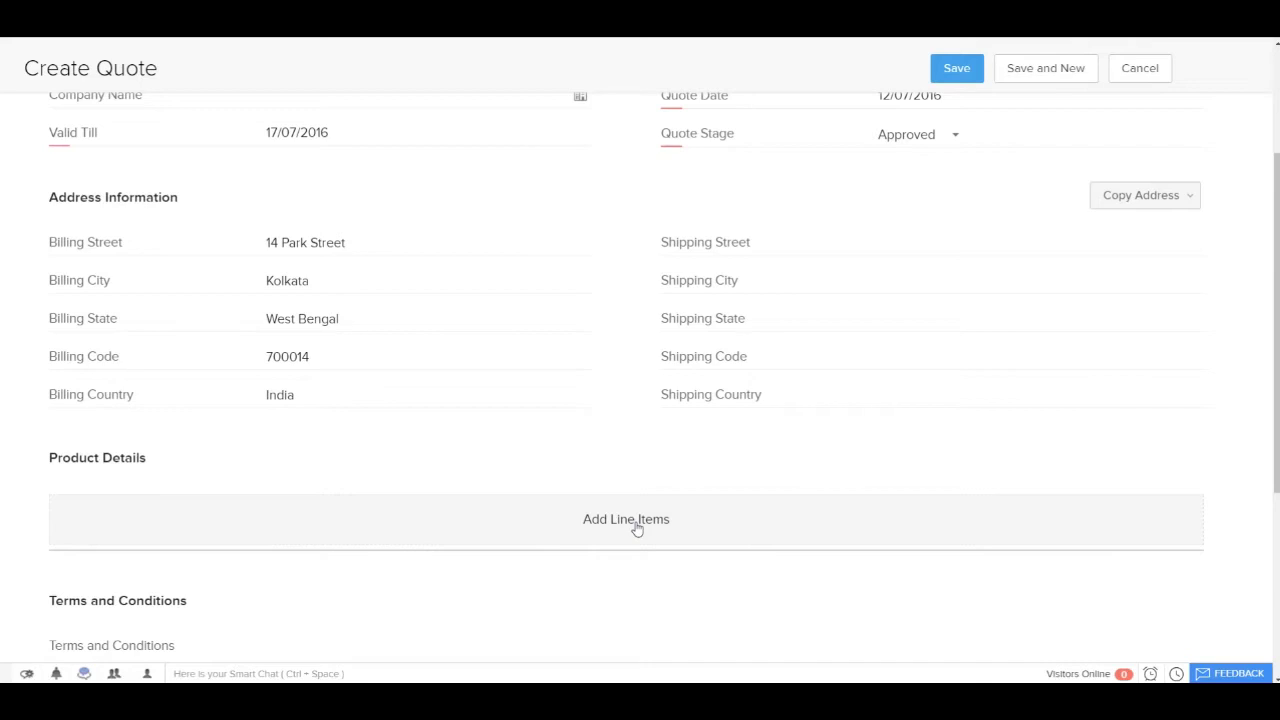
{"action": "left_click", "coordinate": [637, 528]}
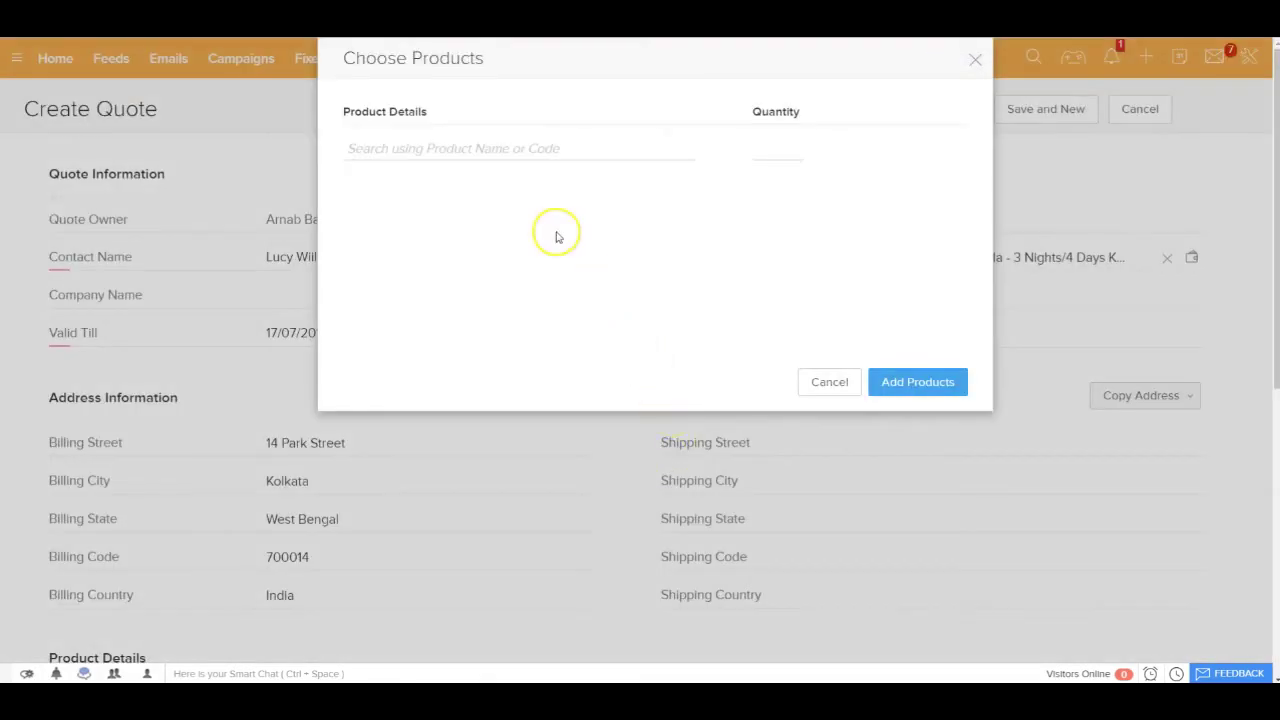
Add the Kerala 3 Nights/4 Days package to the quote with quantity 3
{"action": "type", "text": "kera"}
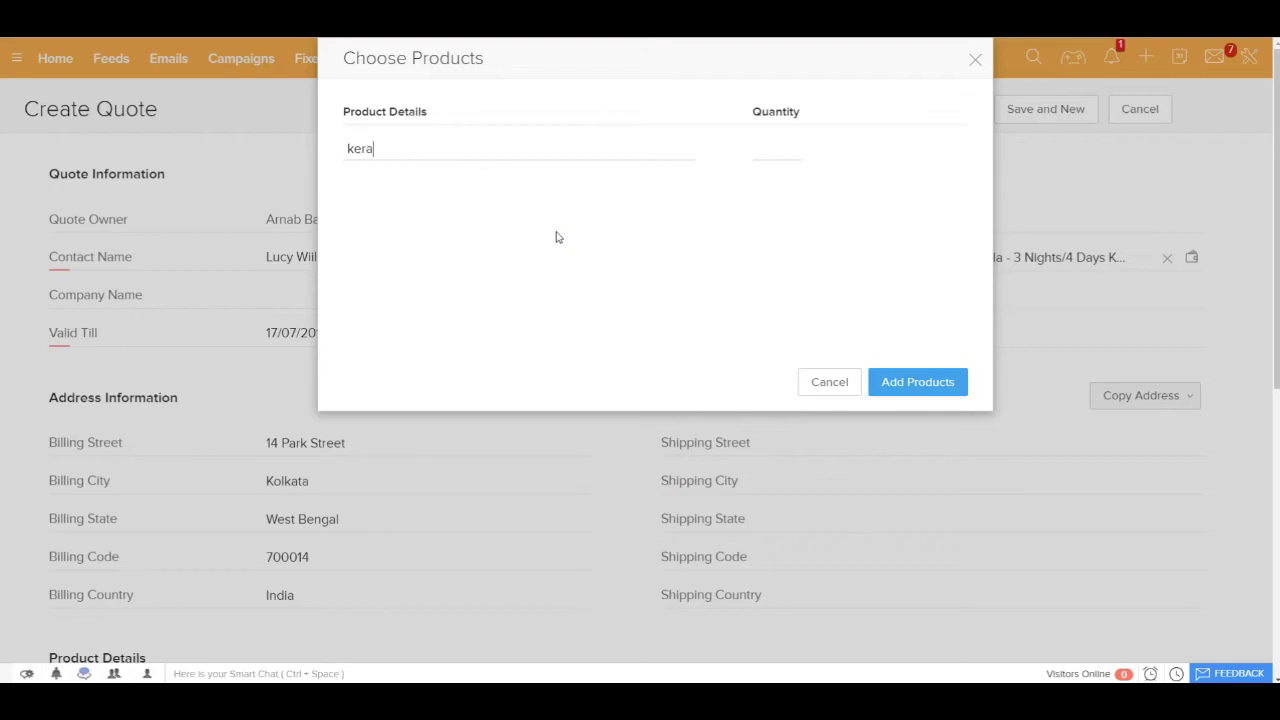
{"action": "type", "text": "la"}
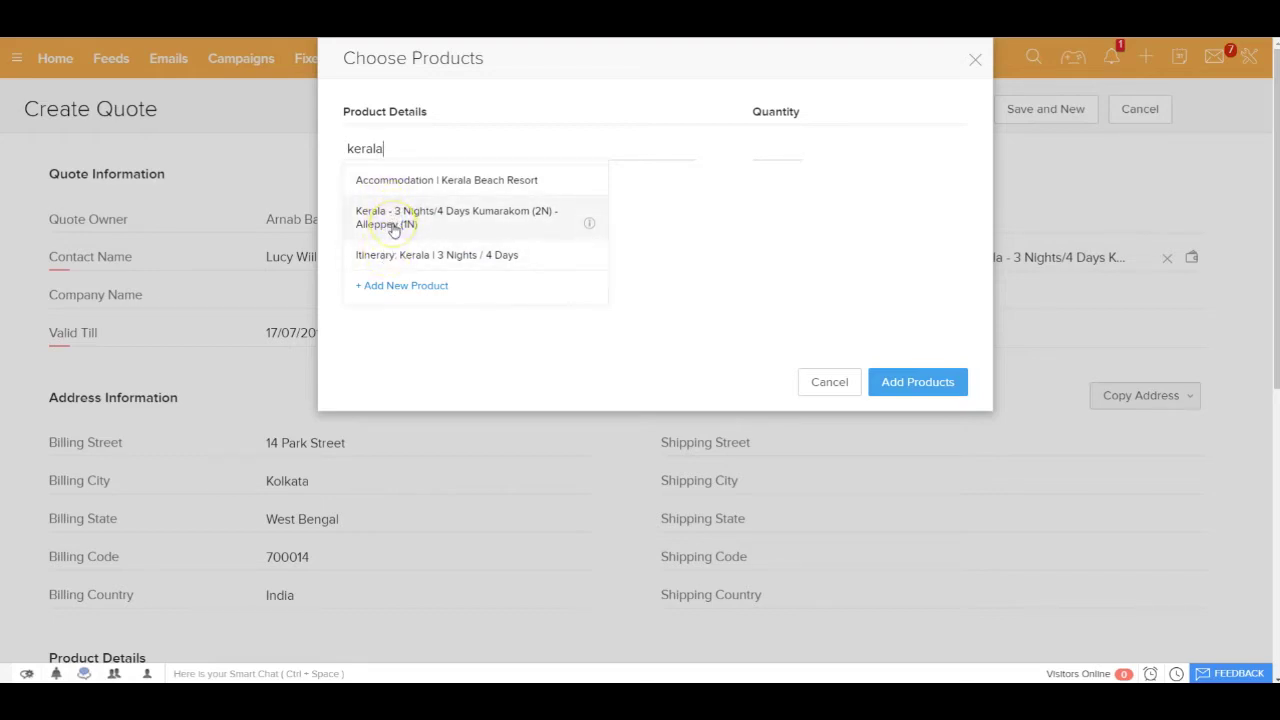
{"action": "left_click", "coordinate": [393, 229]}
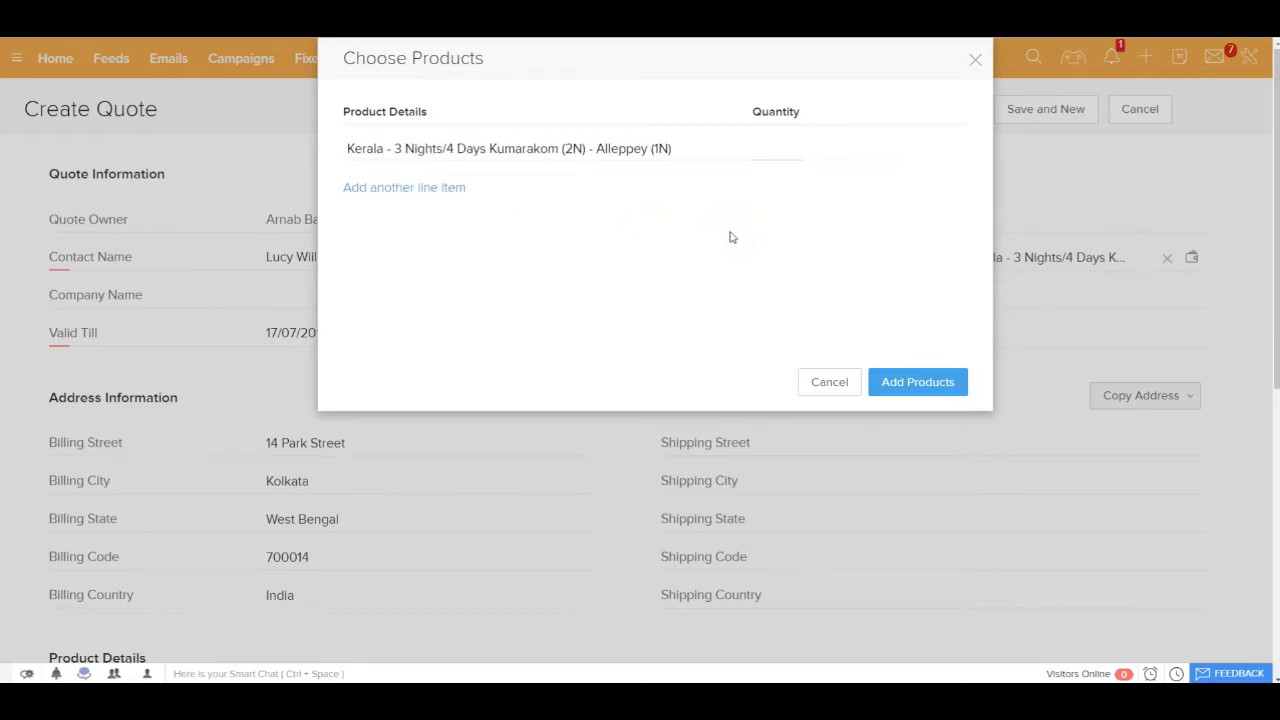
{"action": "type", "text": "3"}
{"action": "left_click", "coordinate": [940, 382]}
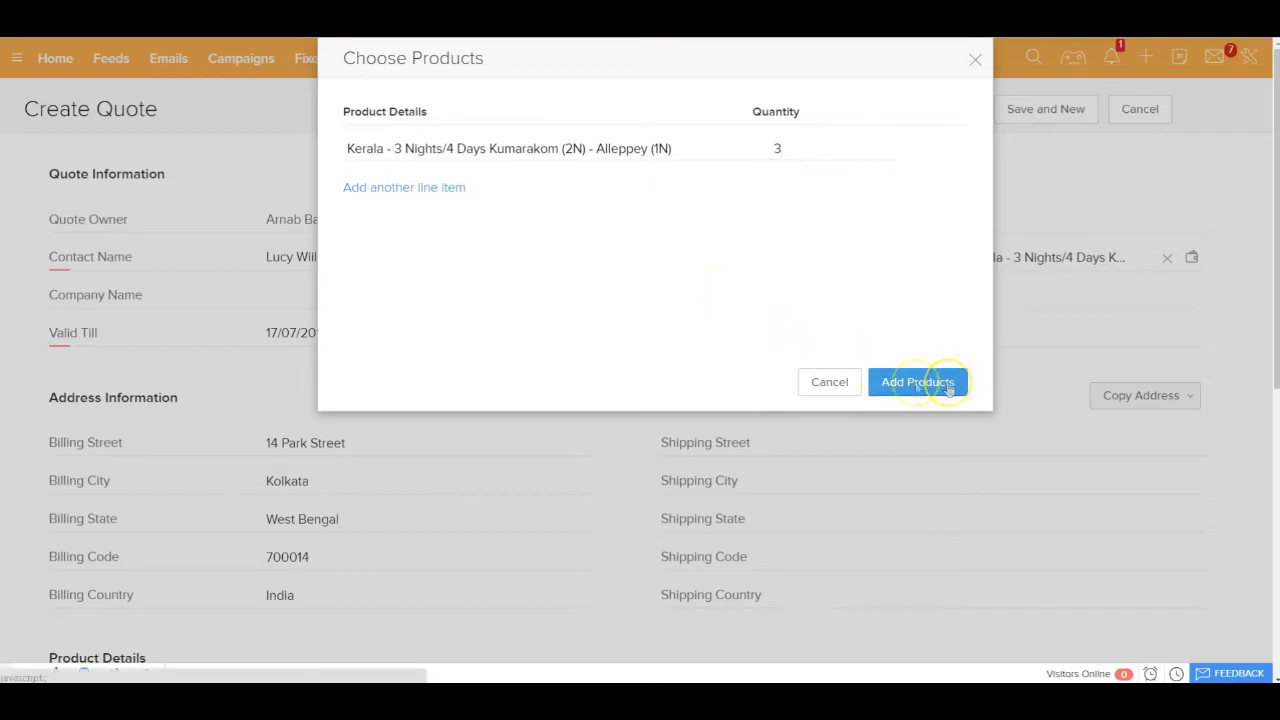
{"action": "scroll", "coordinate": [636, 353], "scroll_direction": "up", "scroll_amount": 2}
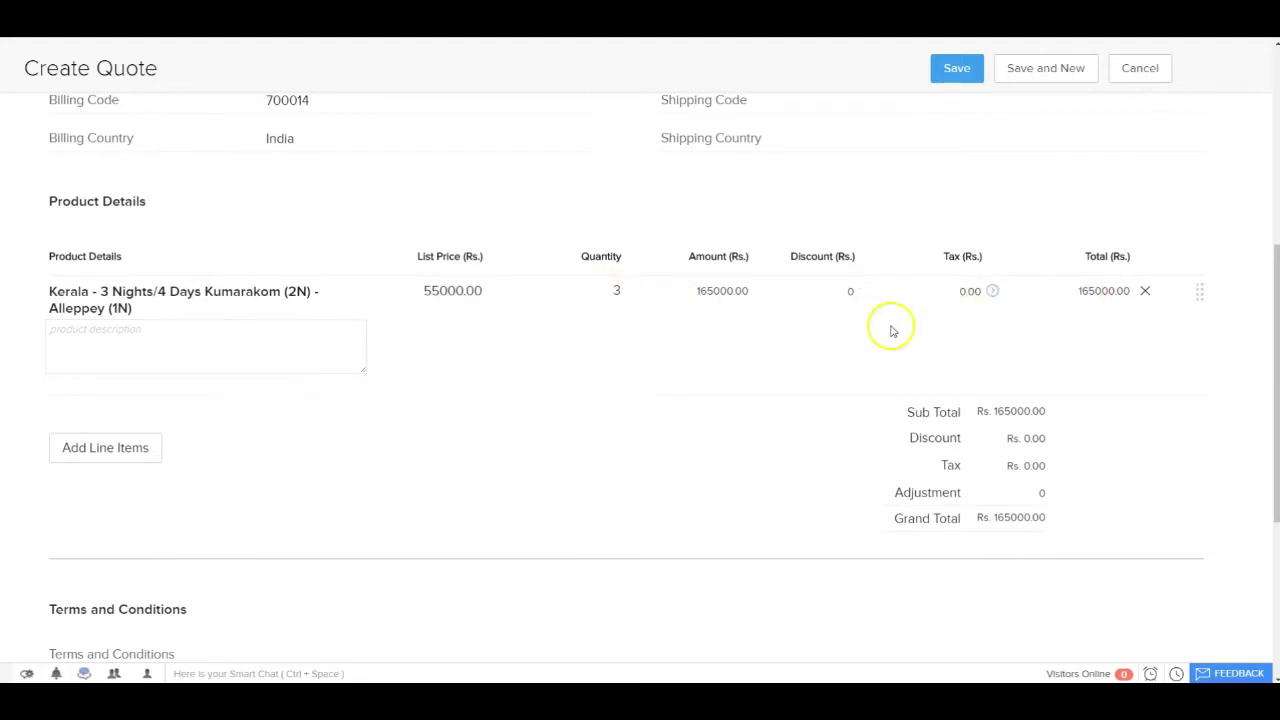
Add three Economy Class Flight Tickets at 15000 each, bringing the total to Rs. 215562.00
{"action": "left_click", "coordinate": [118, 448]}
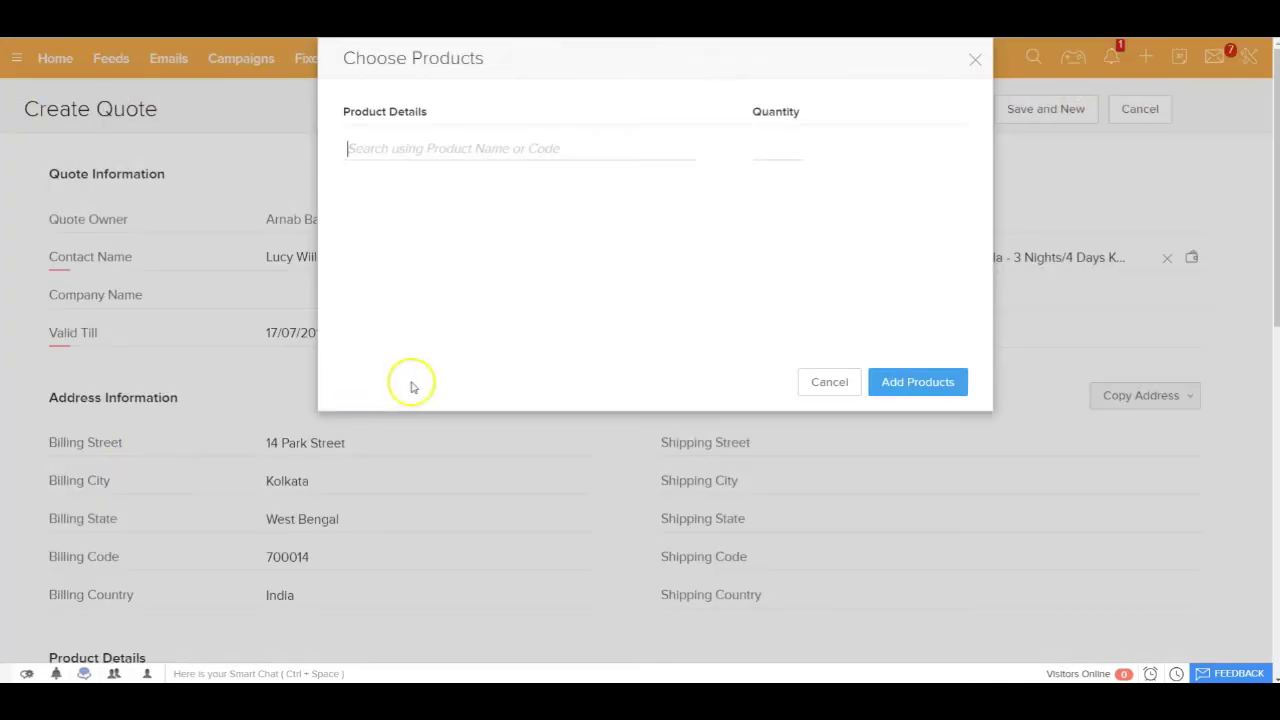
{"action": "type", "text": "flight"}
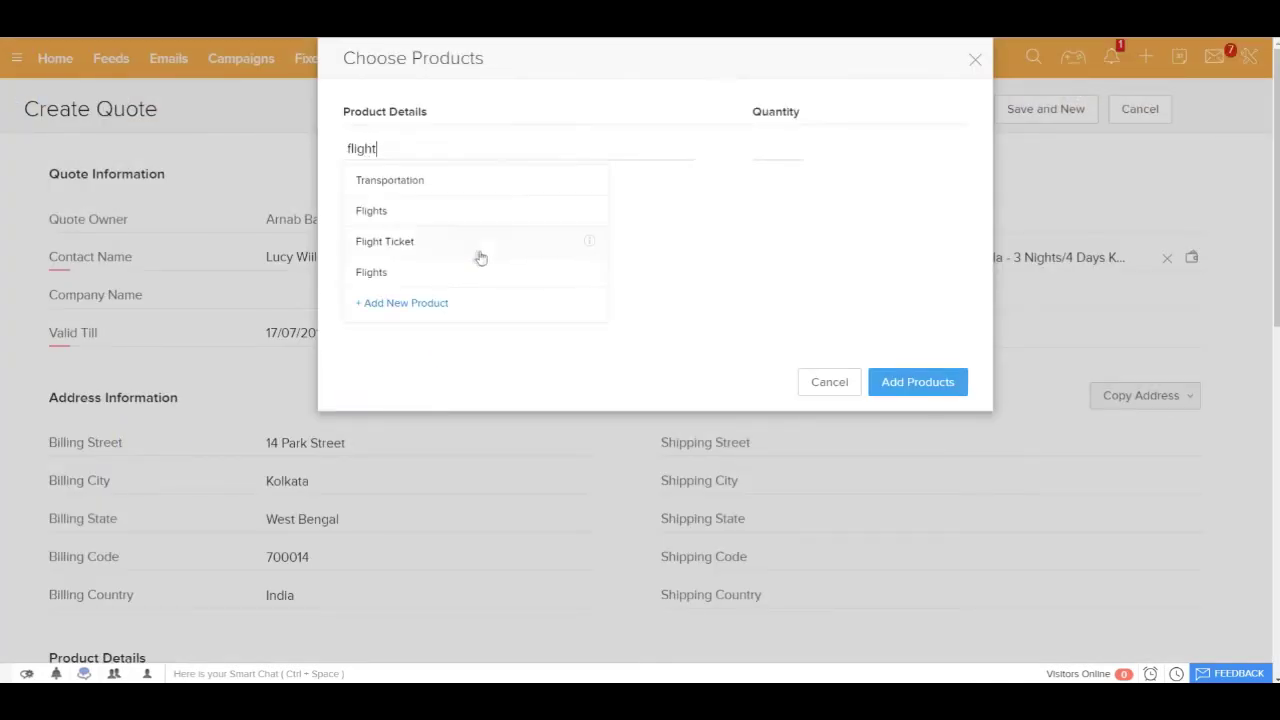
{"action": "left_click", "coordinate": [386, 248]}
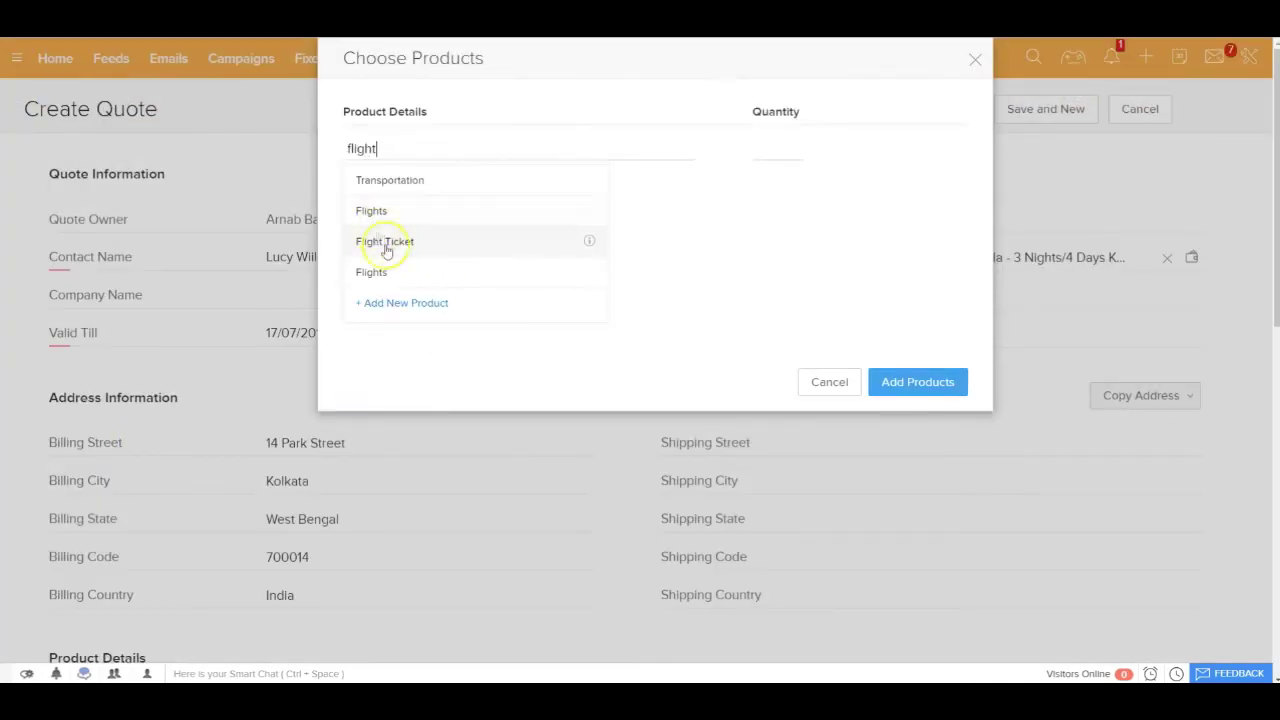
{"action": "left_click", "coordinate": [386, 245]}
{"action": "left_click", "coordinate": [772, 140]}
{"action": "type", "text": "3"}
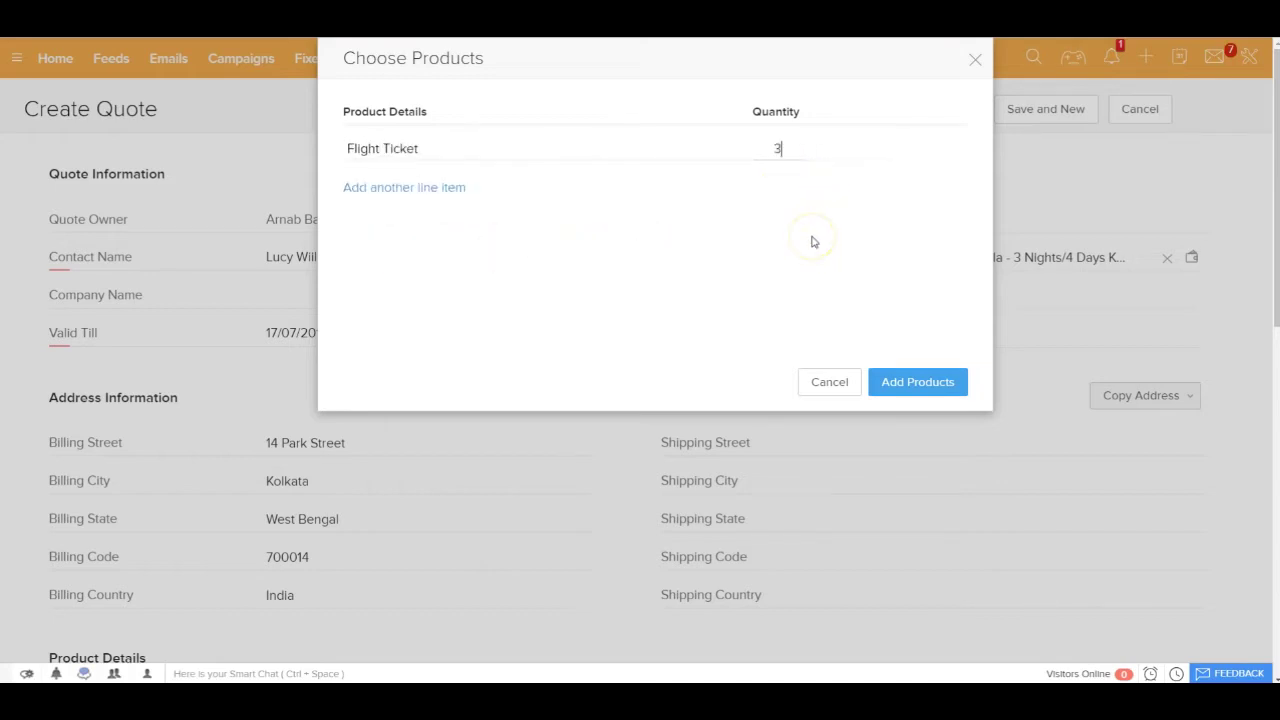
{"action": "left_click", "coordinate": [916, 382]}
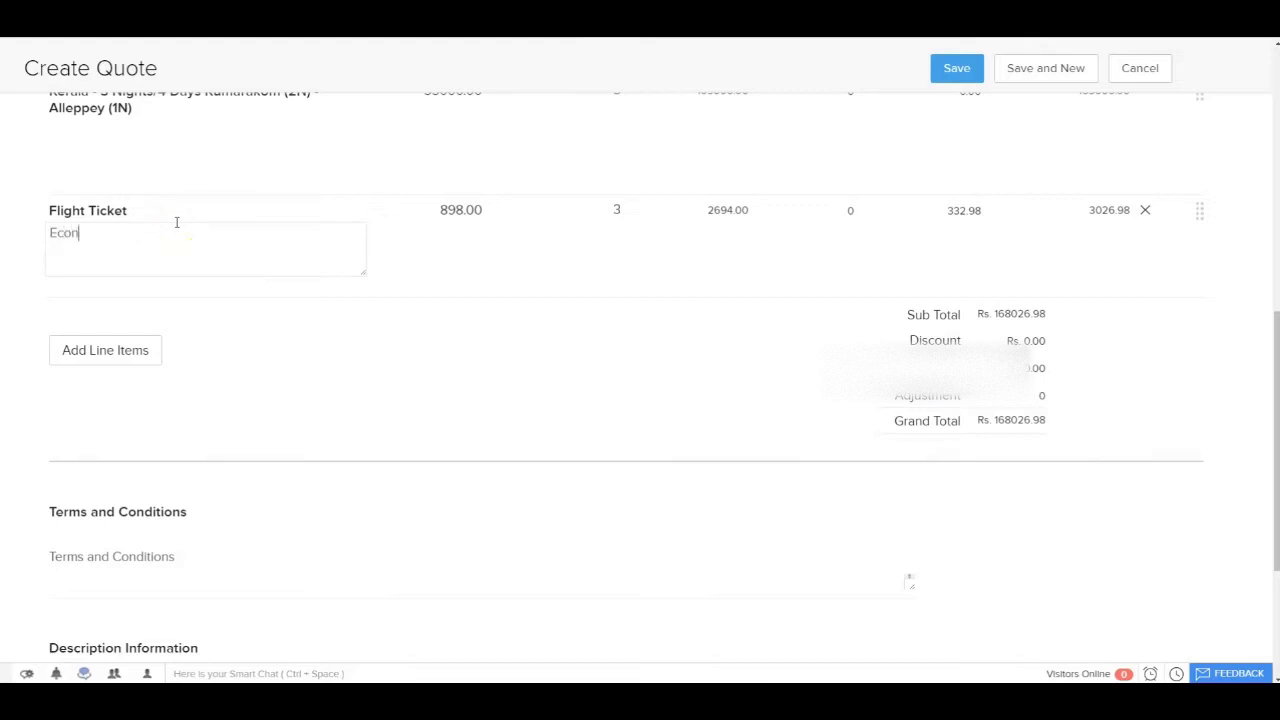
{"action": "mouse_move", "coordinate": [461, 210]}
{"action": "key", "text": "BackSpace"}
{"action": "type", "text": "15000"}
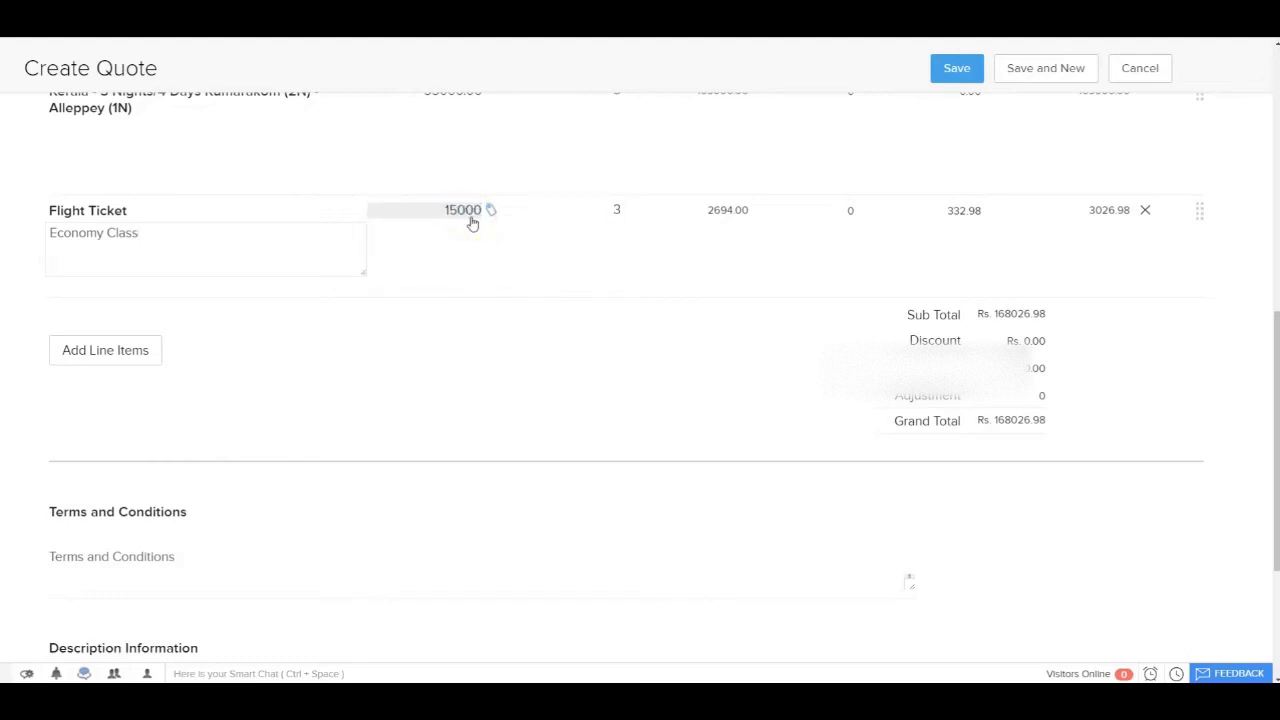
{"action": "key", "text": "Tab"}
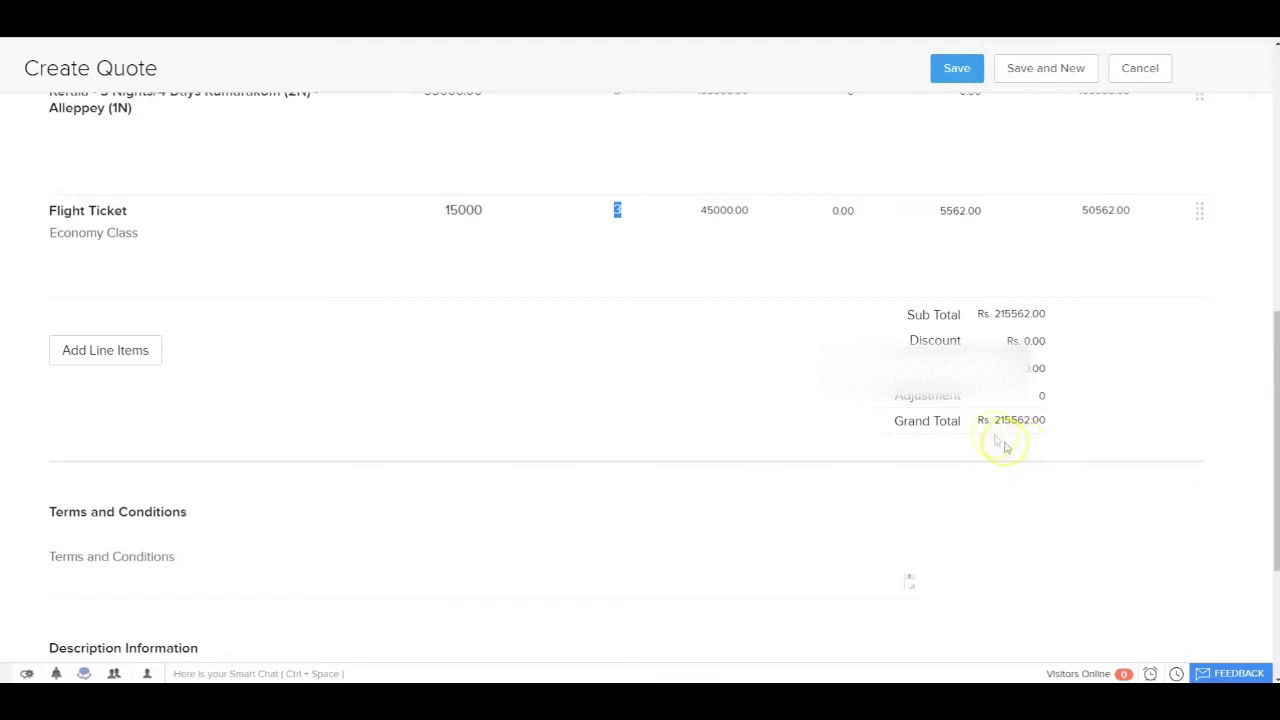
{"action": "scroll", "coordinate": [1105, 507], "scroll_direction": "down", "scroll_amount": 2}
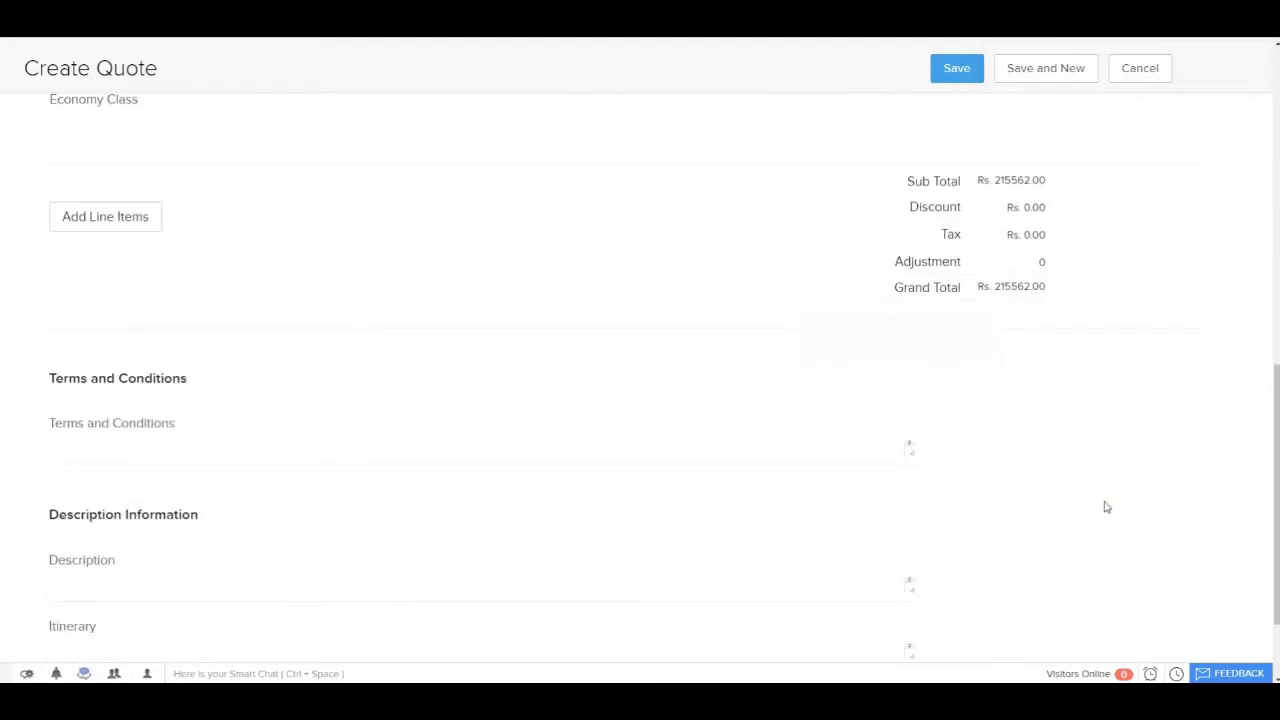
{"action": "scroll", "coordinate": [1105, 507], "scroll_direction": "down", "scroll_amount": 1}
{"action": "scroll", "coordinate": [1105, 507], "scroll_direction": "down", "scroll_amount": 1}
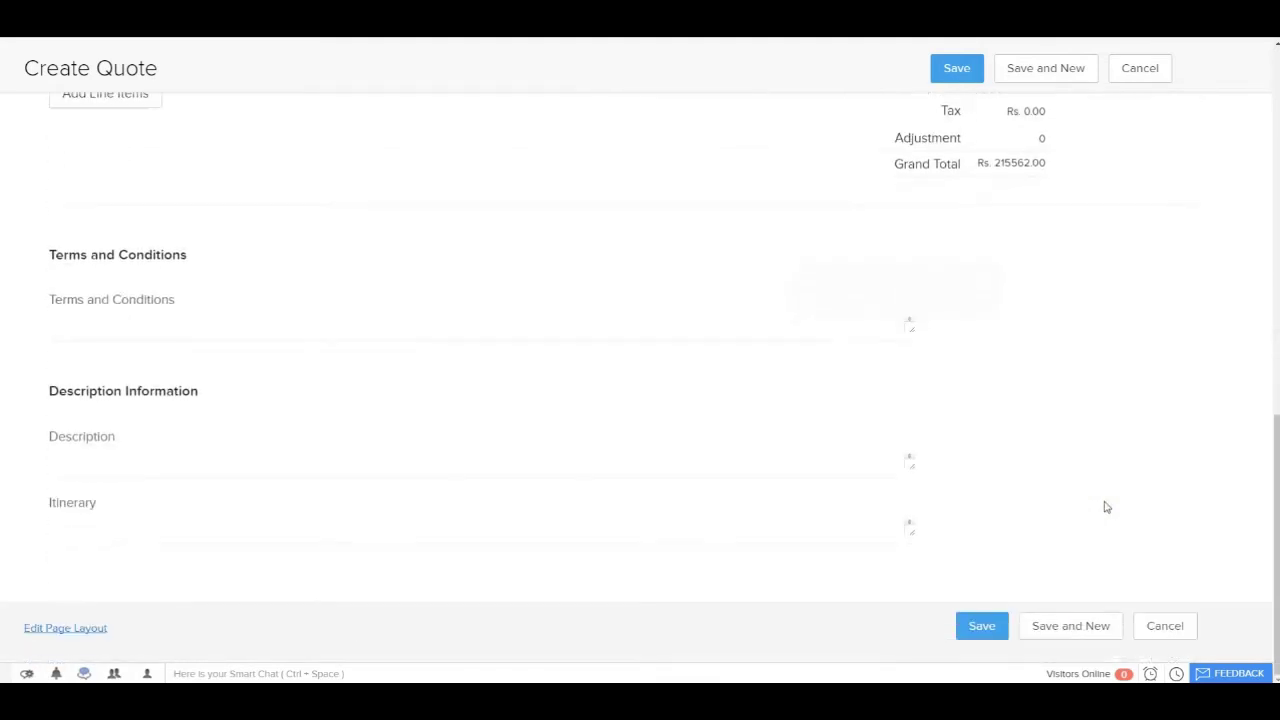
Enter the 100% payment prior to departure terms, paste the Kerala itinerary, and save the quote
{"action": "left_click", "coordinate": [302, 322]}
{"action": "type", "text": "100% payment prior to departure"}
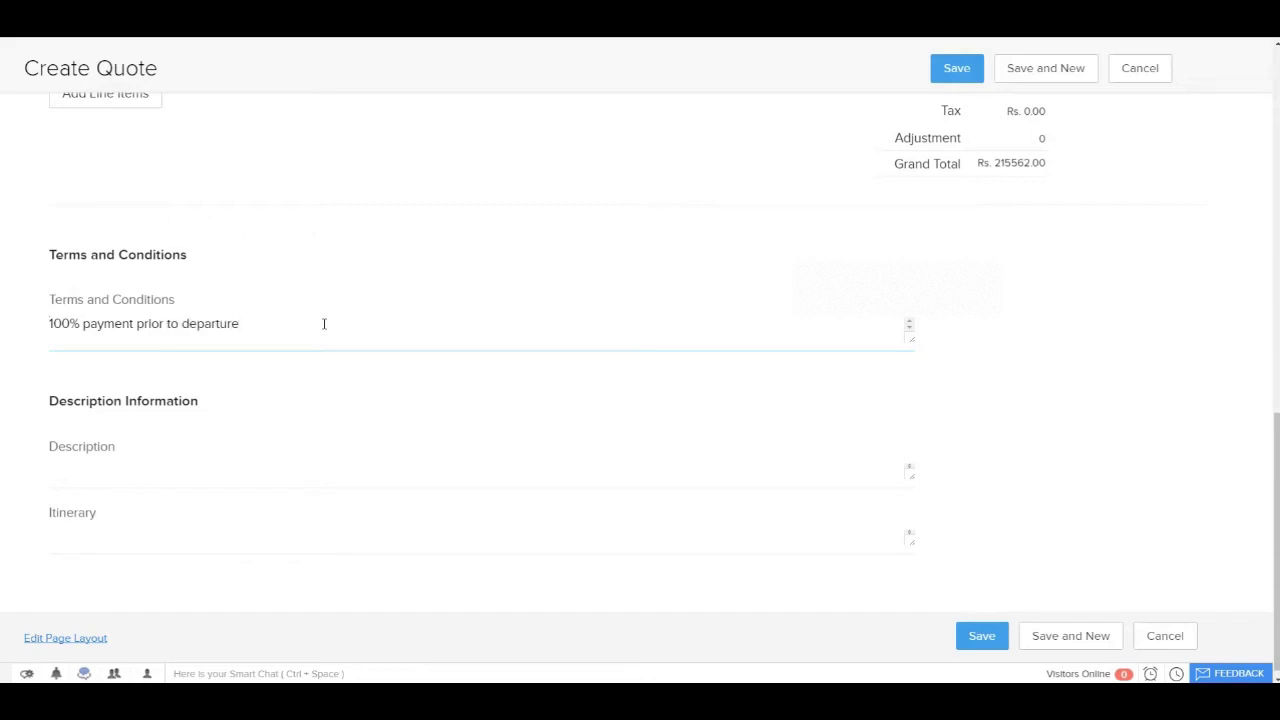
{"action": "left_click", "coordinate": [140, 546]}
{"action": "key", "text": "ctrl+v"}
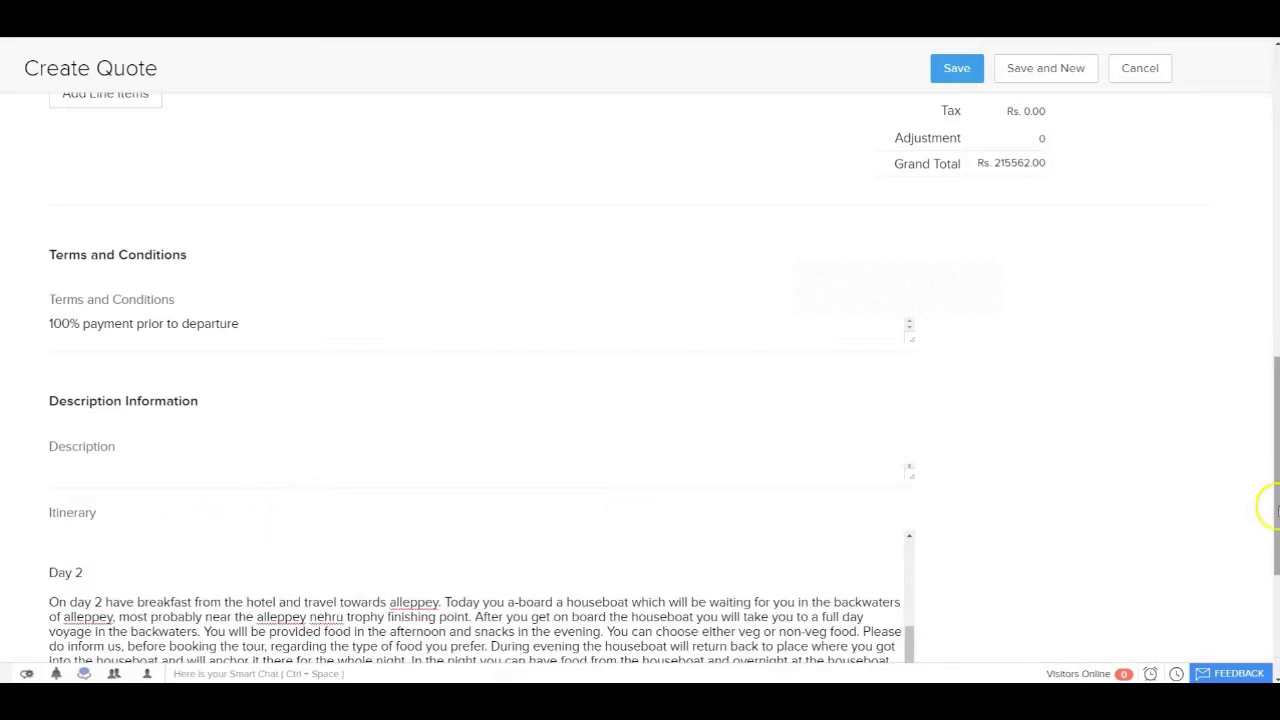
{"action": "scroll", "coordinate": [1268, 508], "scroll_direction": "down", "scroll_amount": 3}
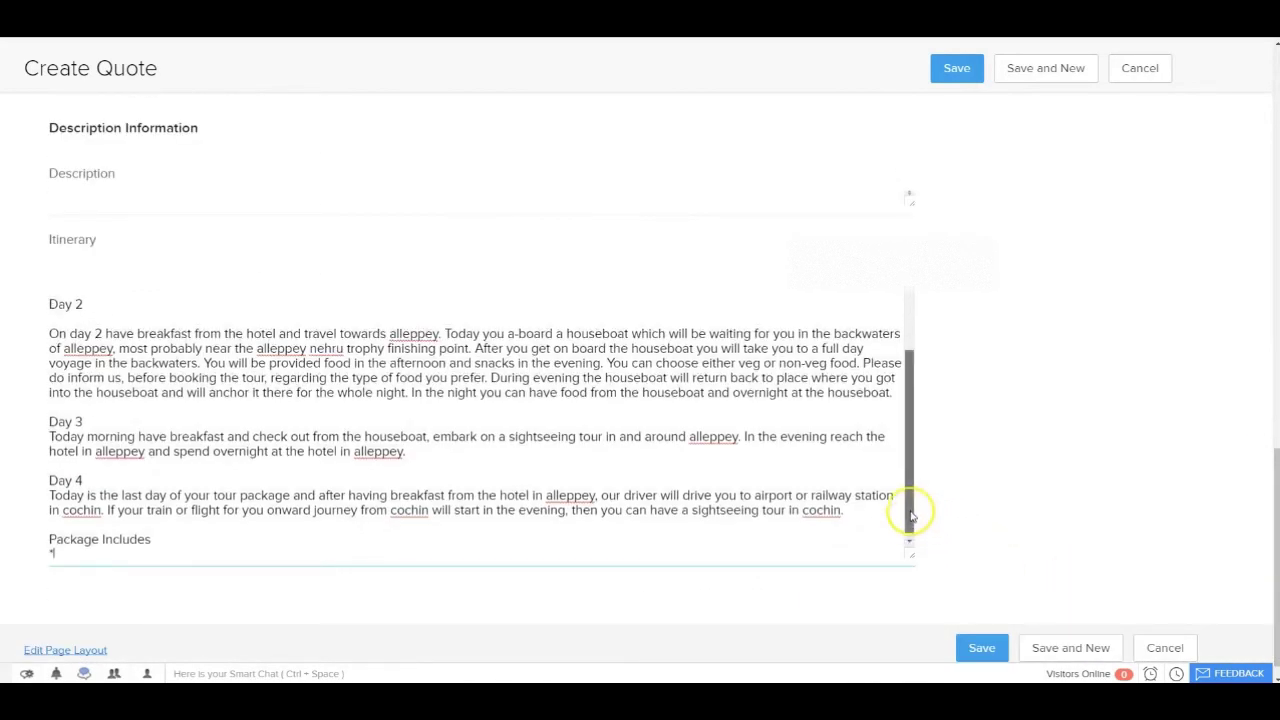
{"action": "left_click_drag", "start_coordinate": [910, 515], "coordinate": [914, 343]}
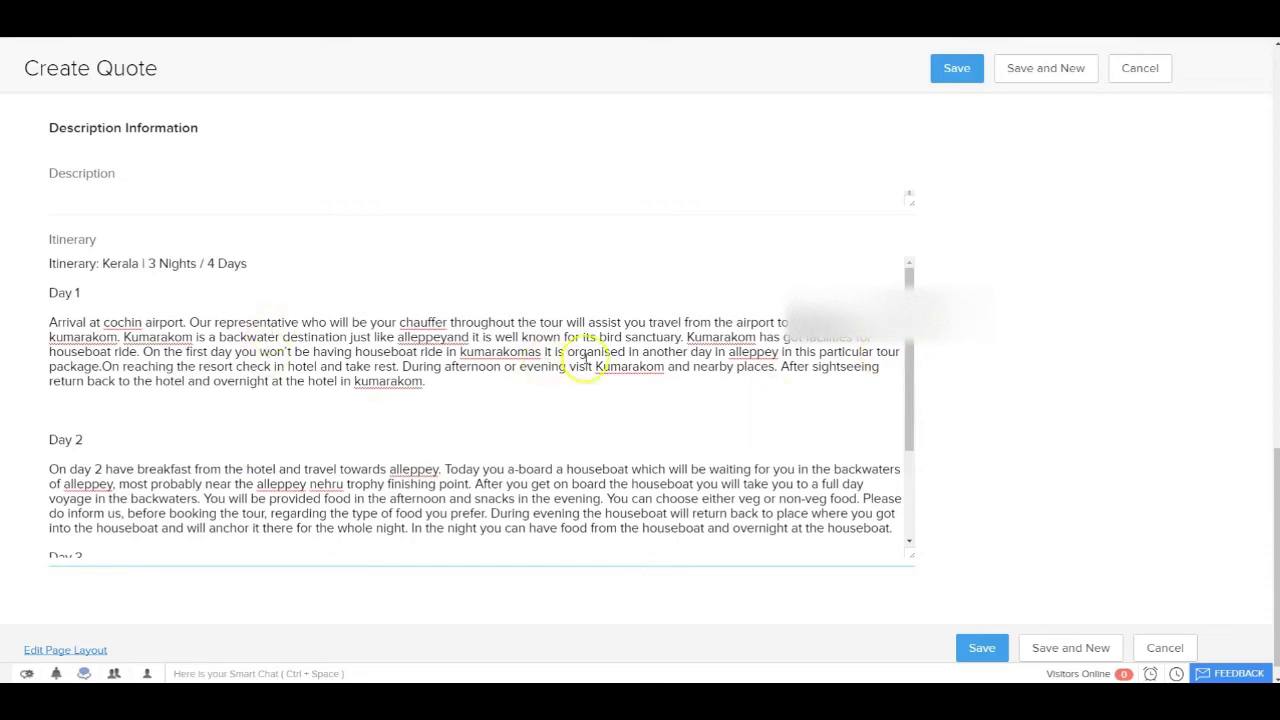
{"action": "left_click", "coordinate": [962, 74]}
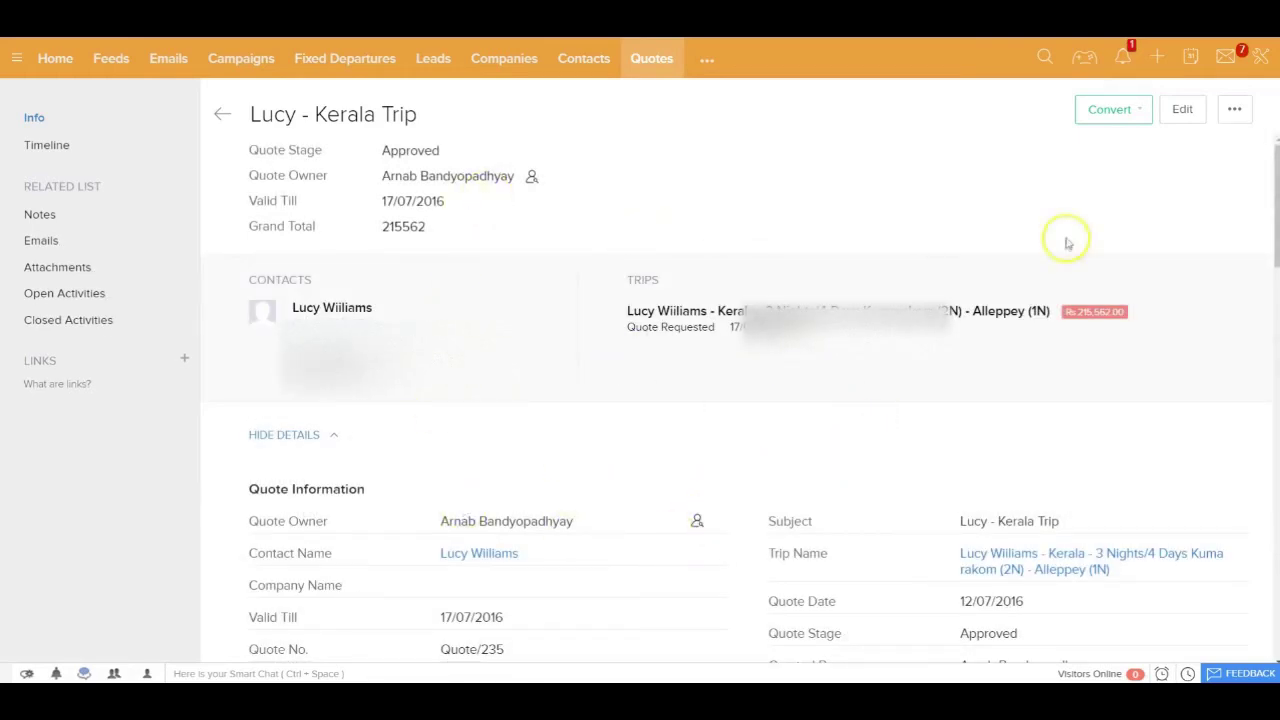
Export the quote to PDF using the Itinerary template rather than Aptwave Quote Template
{"action": "left_click", "coordinate": [1241, 119]}
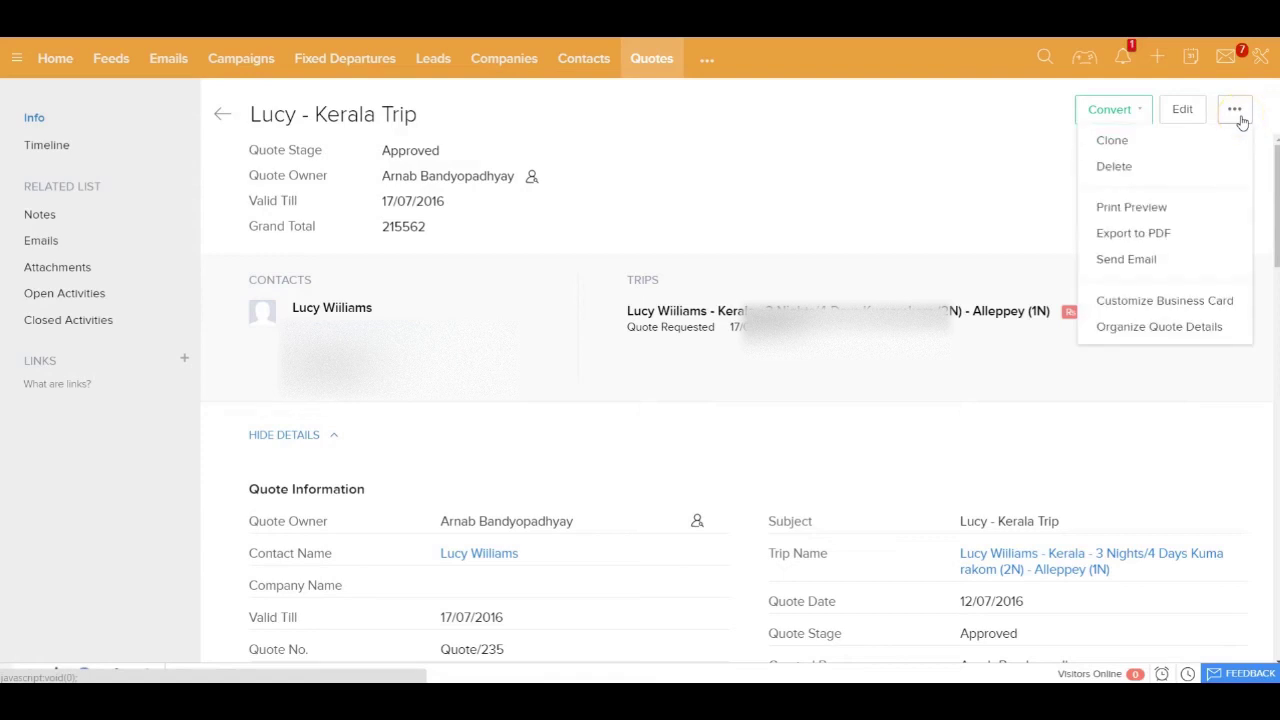
{"action": "left_click", "coordinate": [1140, 236]}
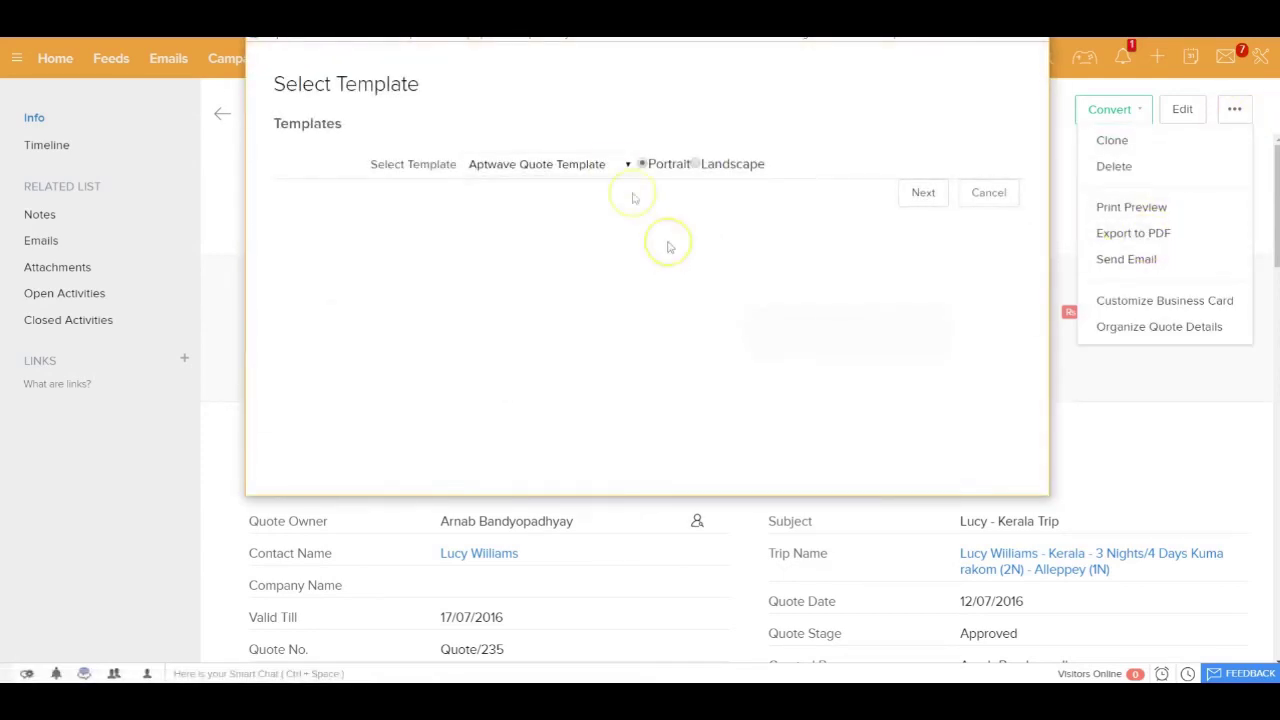
{"action": "left_click", "coordinate": [608, 164]}
{"action": "left_click", "coordinate": [578, 245]}
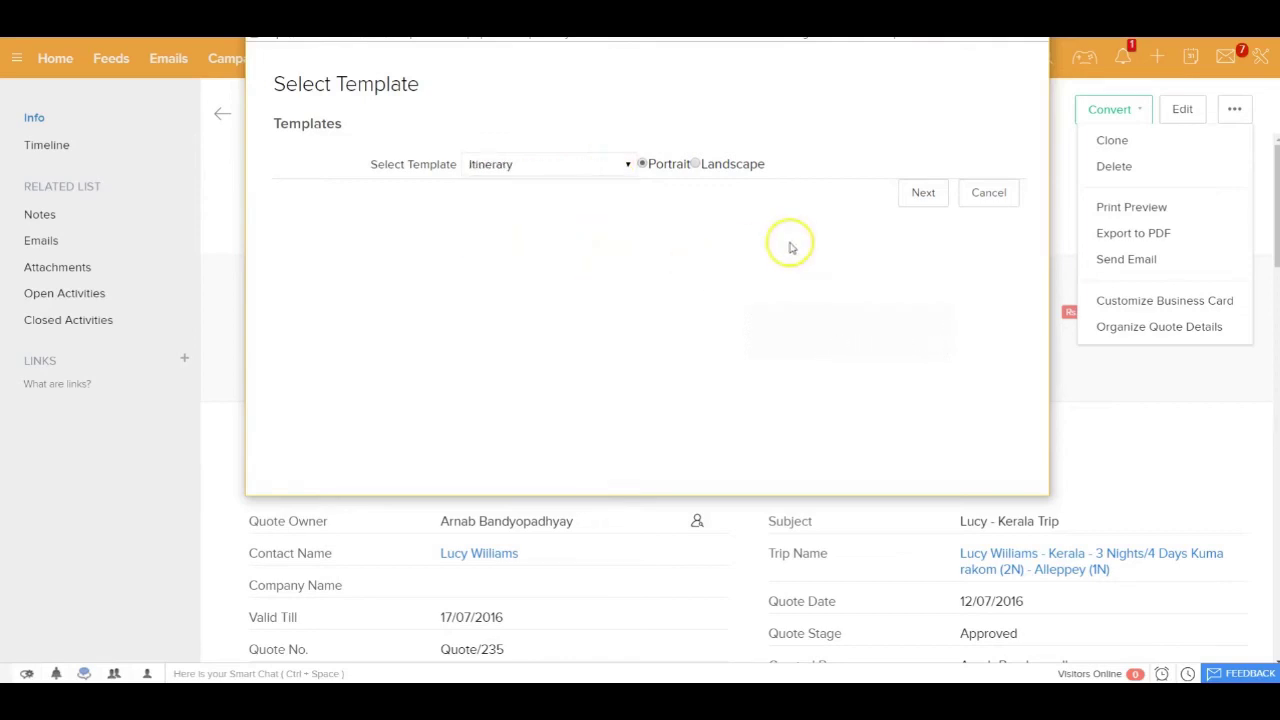
{"action": "left_click", "coordinate": [545, 165]}
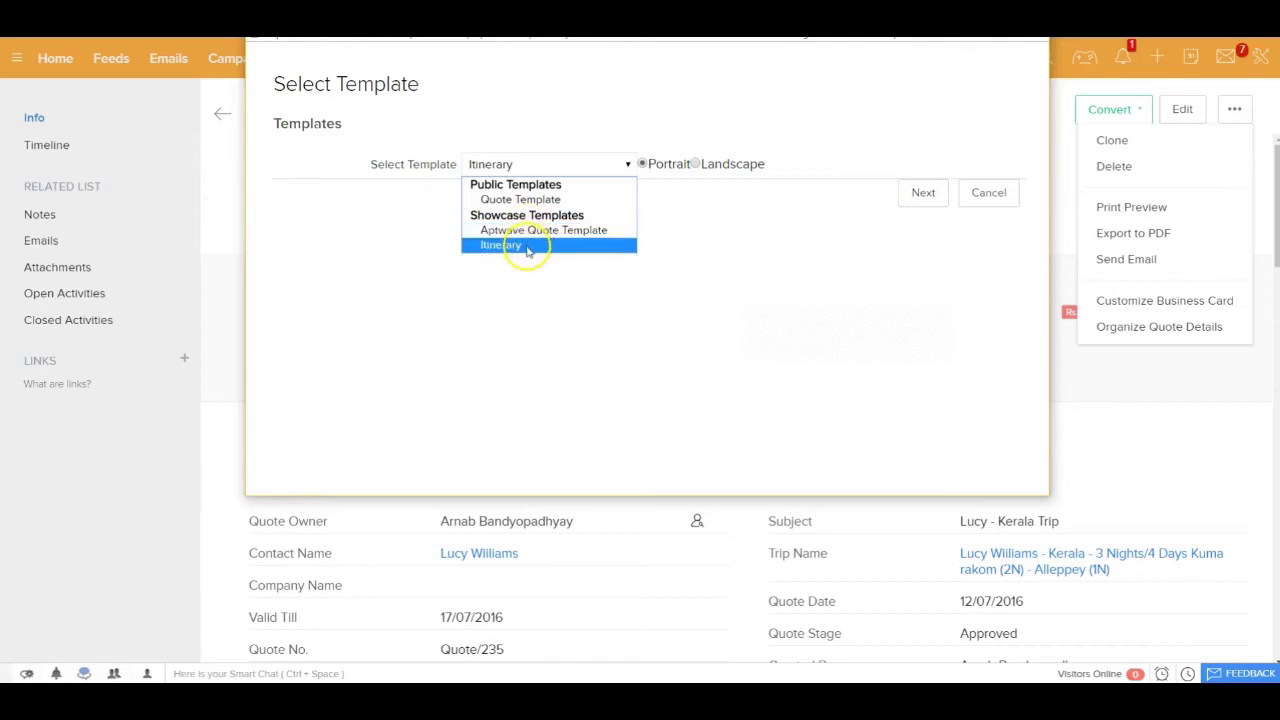
{"action": "left_click", "coordinate": [522, 246]}
{"action": "left_click", "coordinate": [926, 200]}
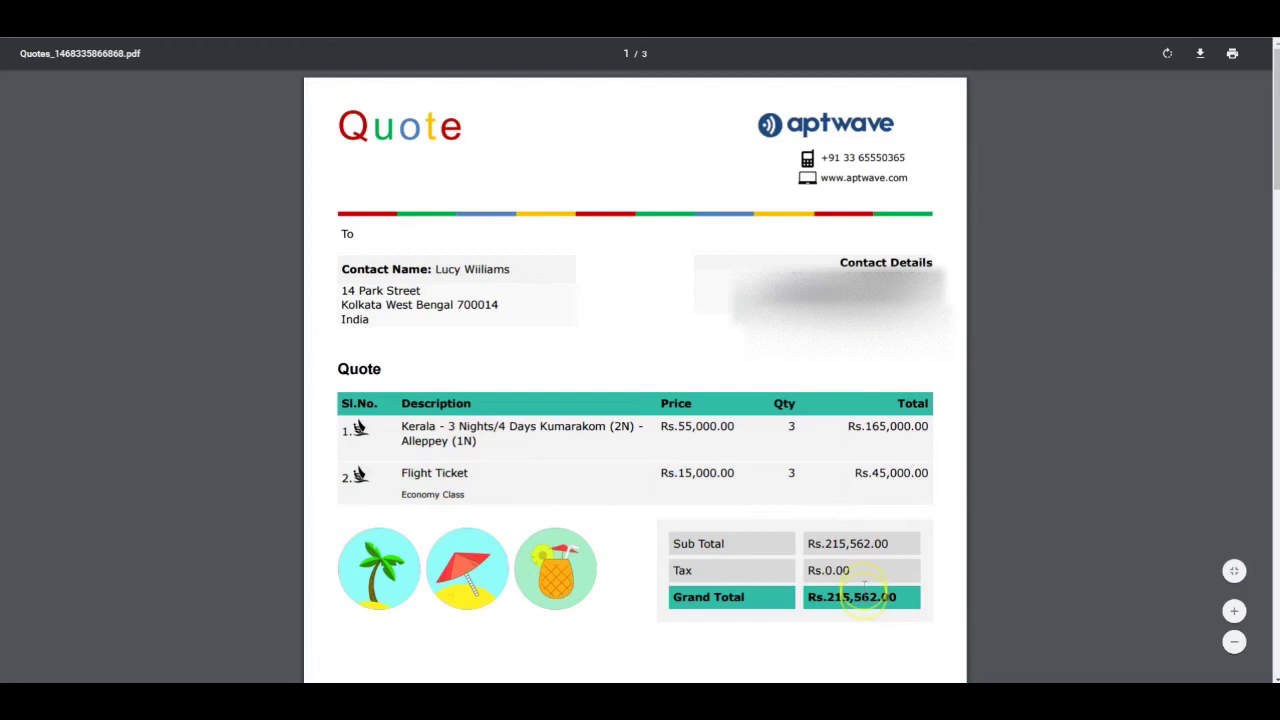
Scroll through the PDF's price table and day-by-day Kerala itinerary pages
{"action": "left_click_drag", "start_coordinate": [1268, 172], "coordinate": [1266, 349]}
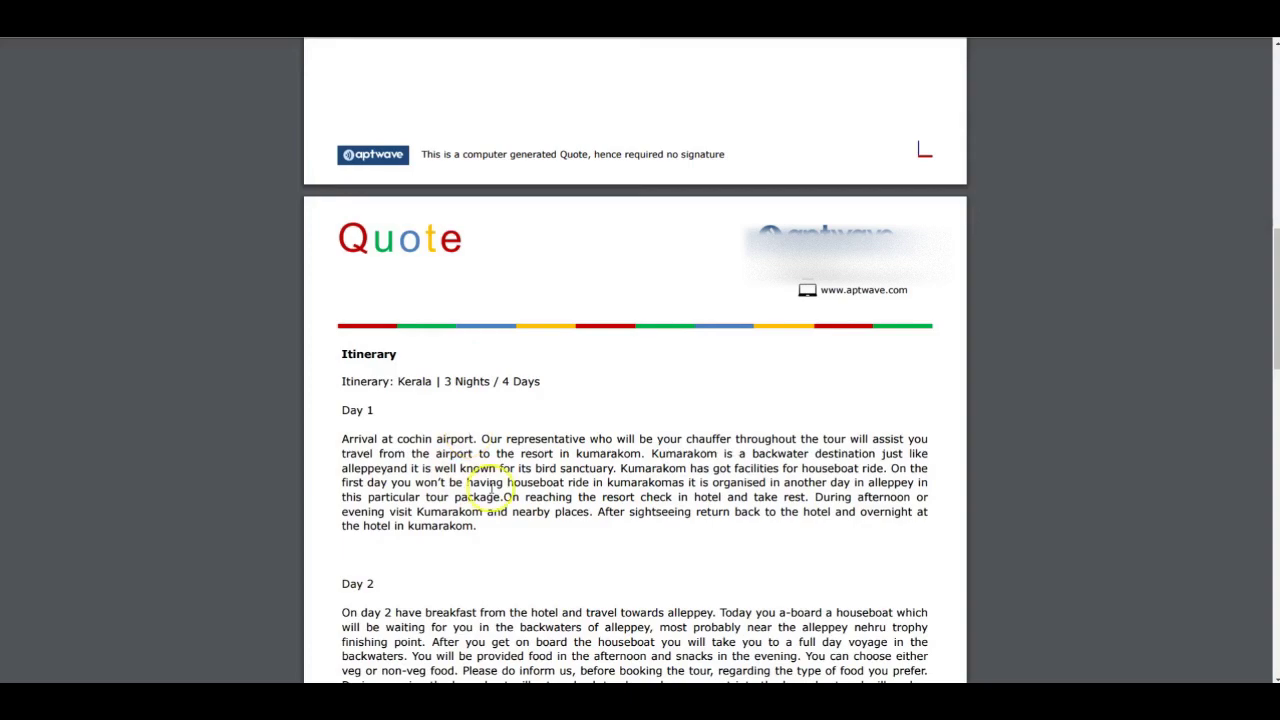
{"action": "scroll", "coordinate": [490, 490], "scroll_direction": "down", "scroll_amount": 2}
{"action": "scroll", "coordinate": [506, 430], "scroll_direction": "down", "scroll_amount": 3}
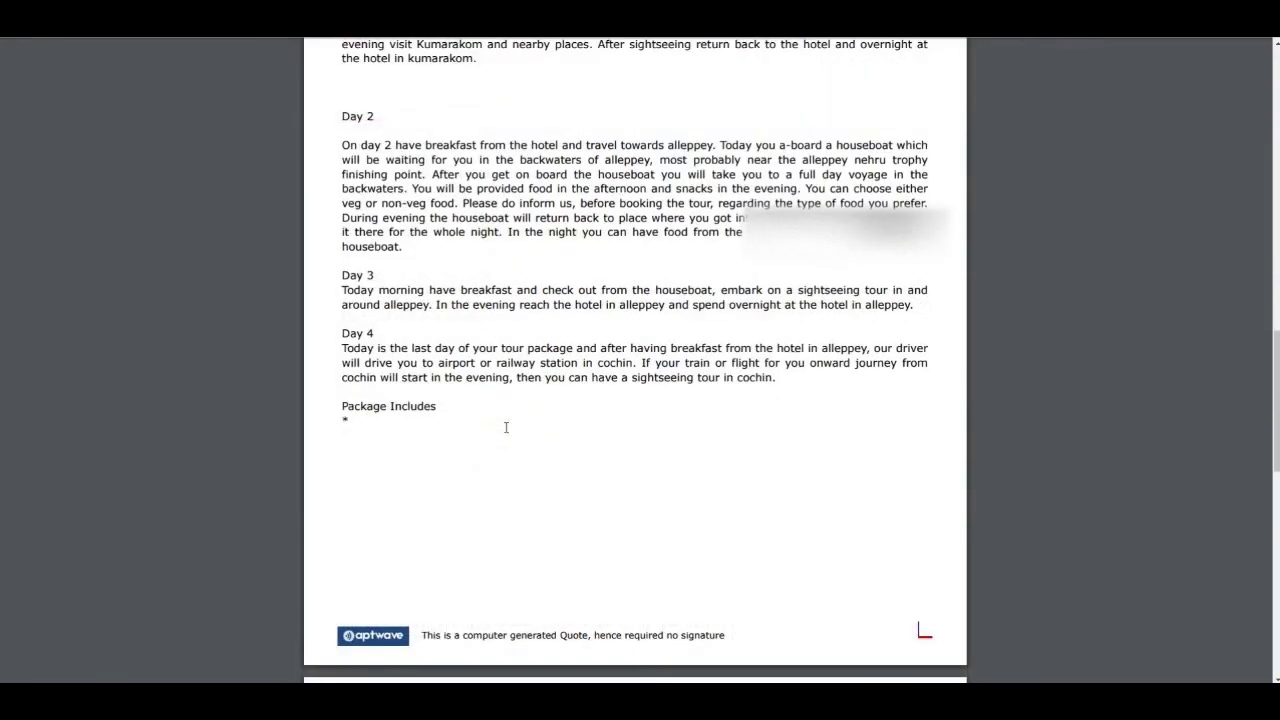
{"action": "scroll", "coordinate": [506, 428], "scroll_direction": "up", "scroll_amount": 3}
{"action": "scroll", "coordinate": [506, 425], "scroll_direction": "up", "scroll_amount": 4}
{"action": "scroll", "coordinate": [506, 425], "scroll_direction": "up", "scroll_amount": 3}
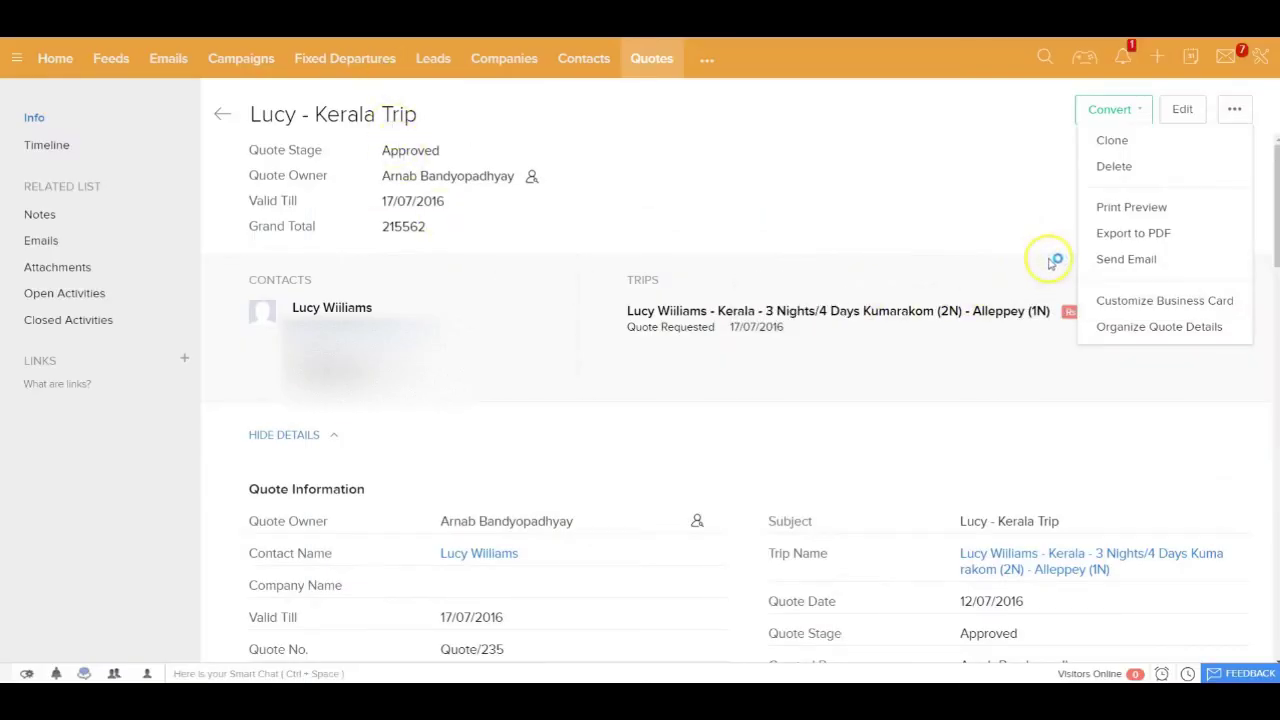
Begin a Send Email for the quote with the Itinerary-template PDF attached
{"action": "left_click", "coordinate": [1138, 264]}
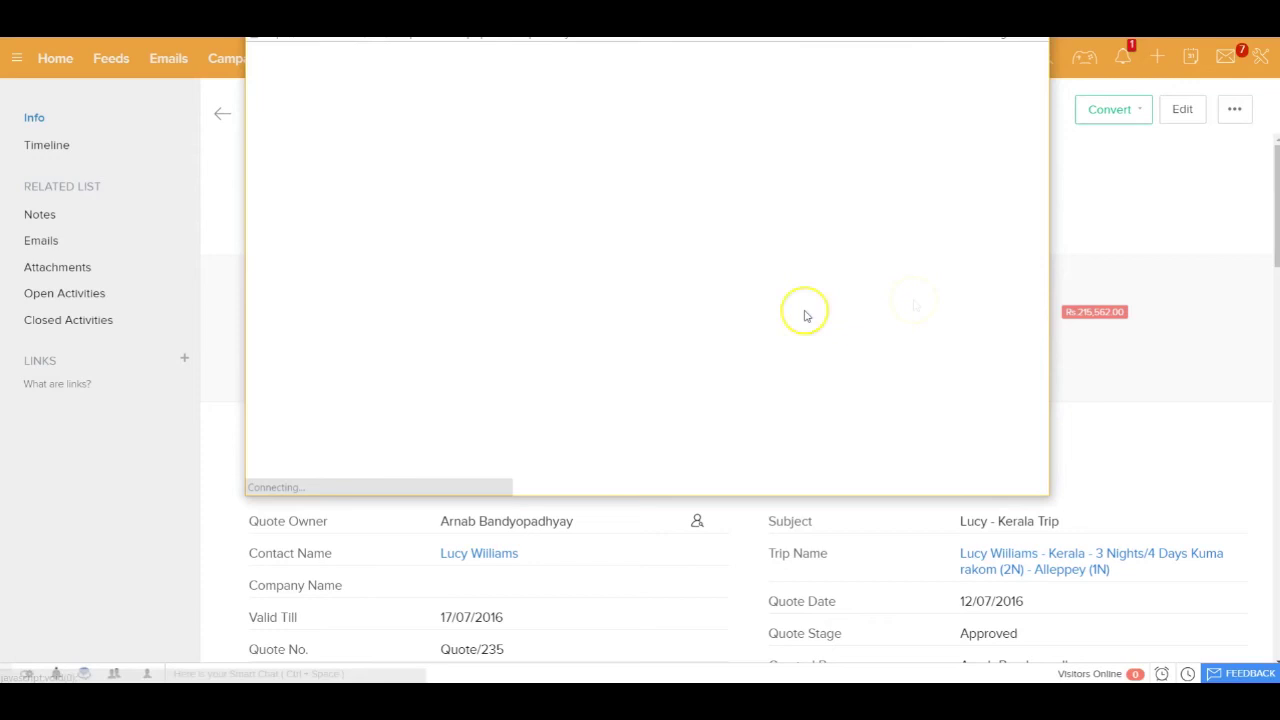
{"action": "left_click", "coordinate": [610, 165]}
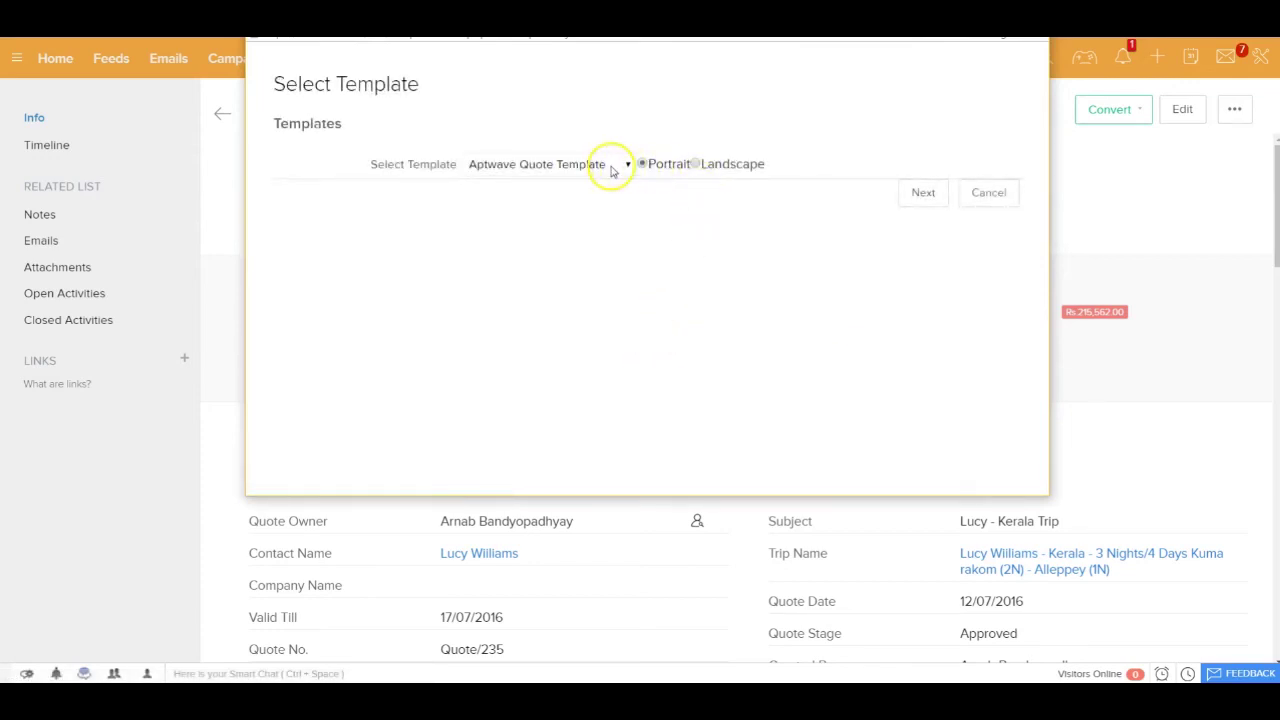
{"action": "left_click", "coordinate": [563, 246]}
{"action": "left_click", "coordinate": [923, 194]}
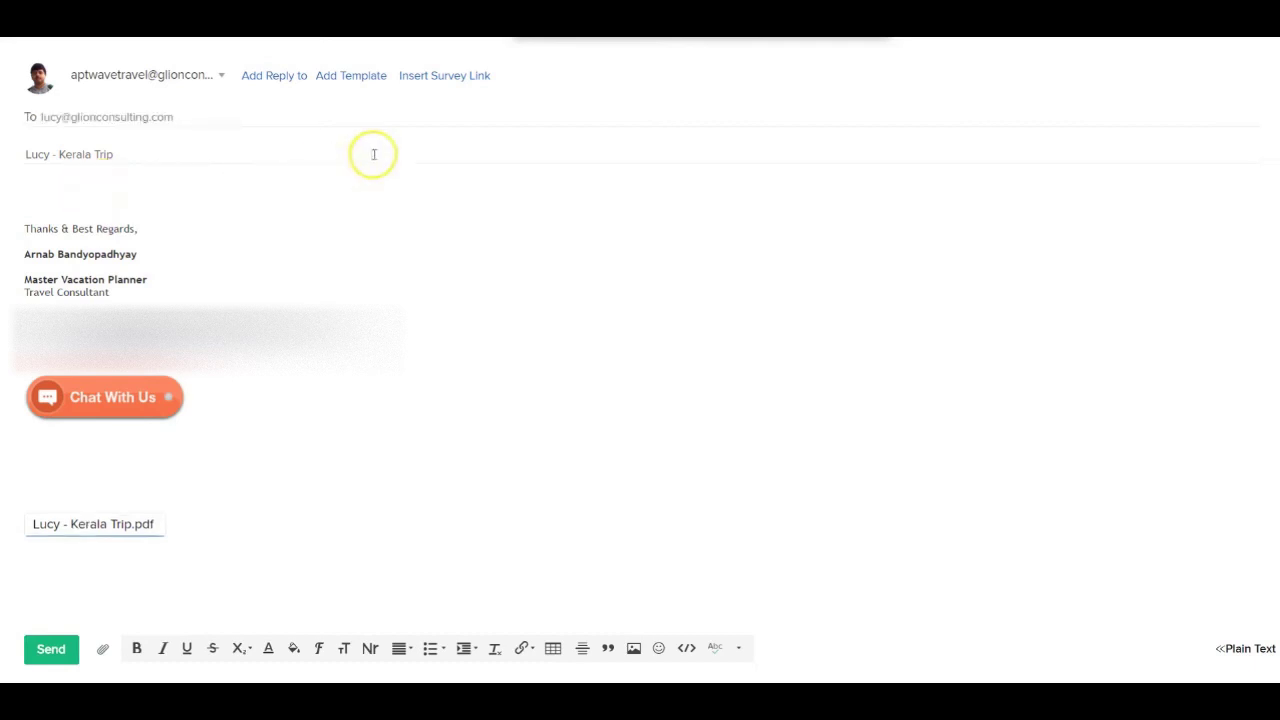
Fill the email from the 'Quote for Kerala Trip 03 NIGHTS 04 DAYS' template and send it
{"action": "left_click", "coordinate": [346, 78]}
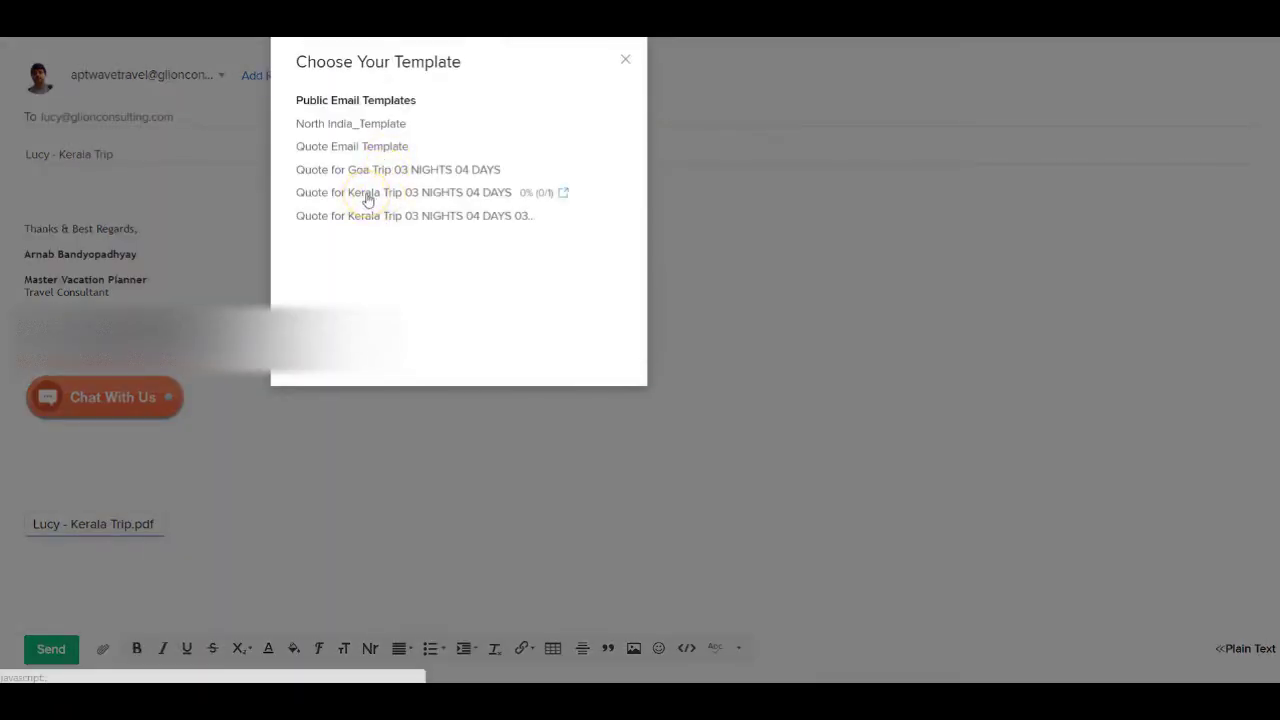
{"action": "left_click", "coordinate": [419, 224]}
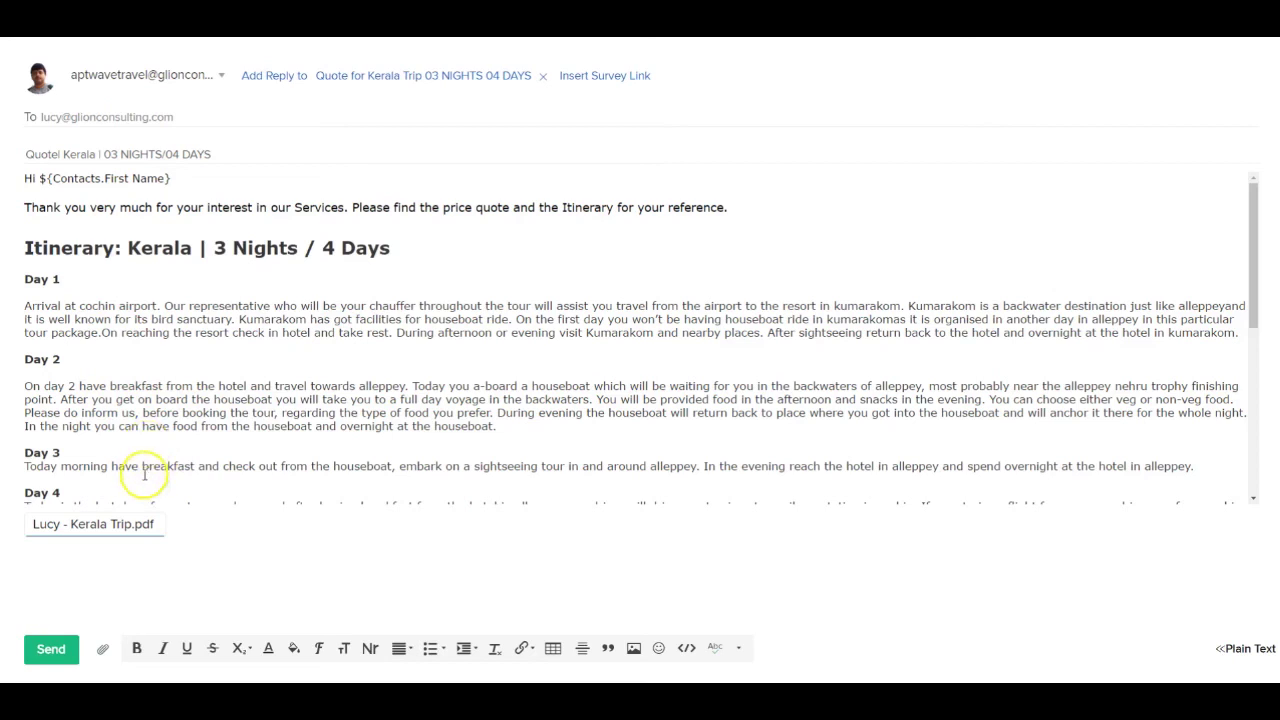
{"action": "left_click", "coordinate": [52, 650]}
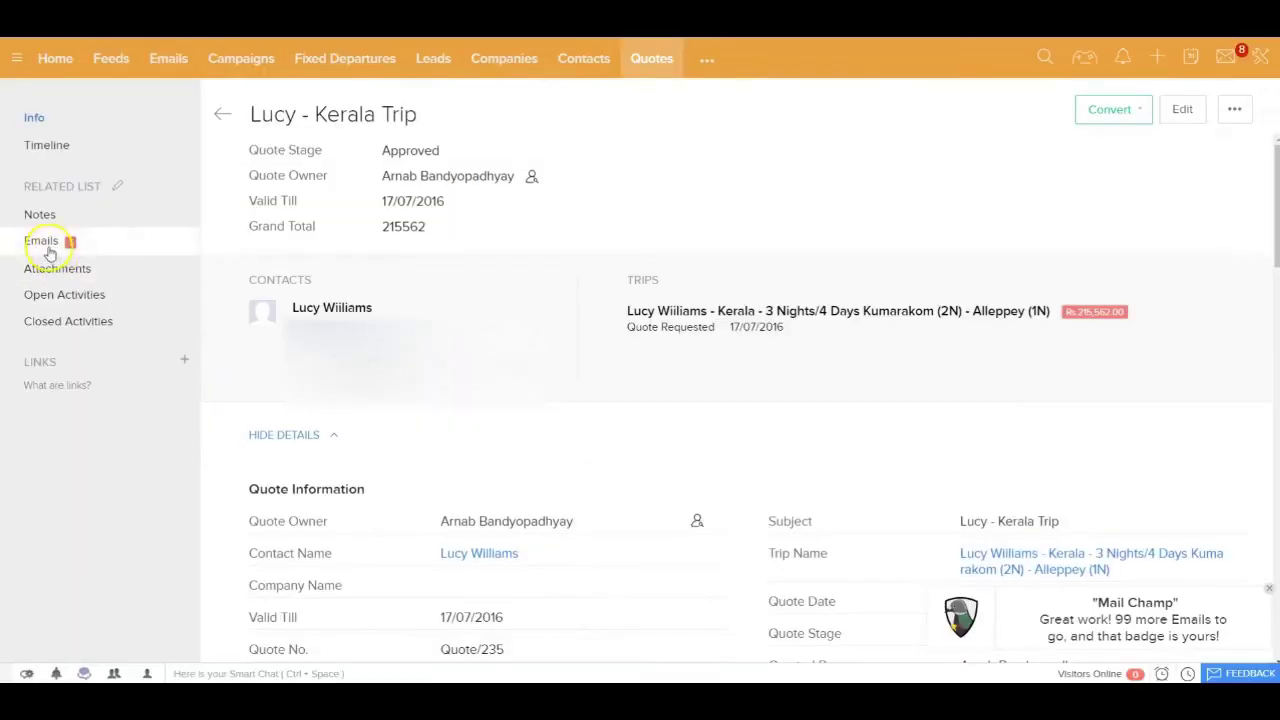
{"action": "left_click", "coordinate": [45, 243]}
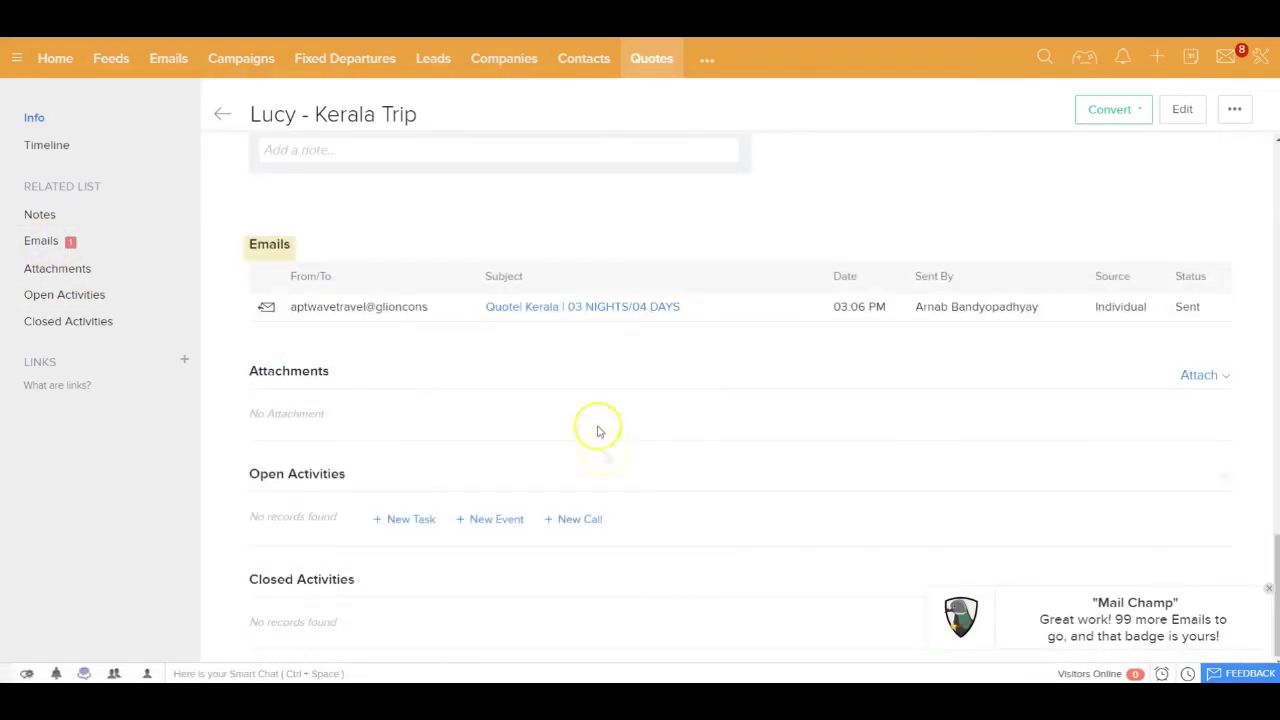
{"action": "left_click", "coordinate": [556, 307]}
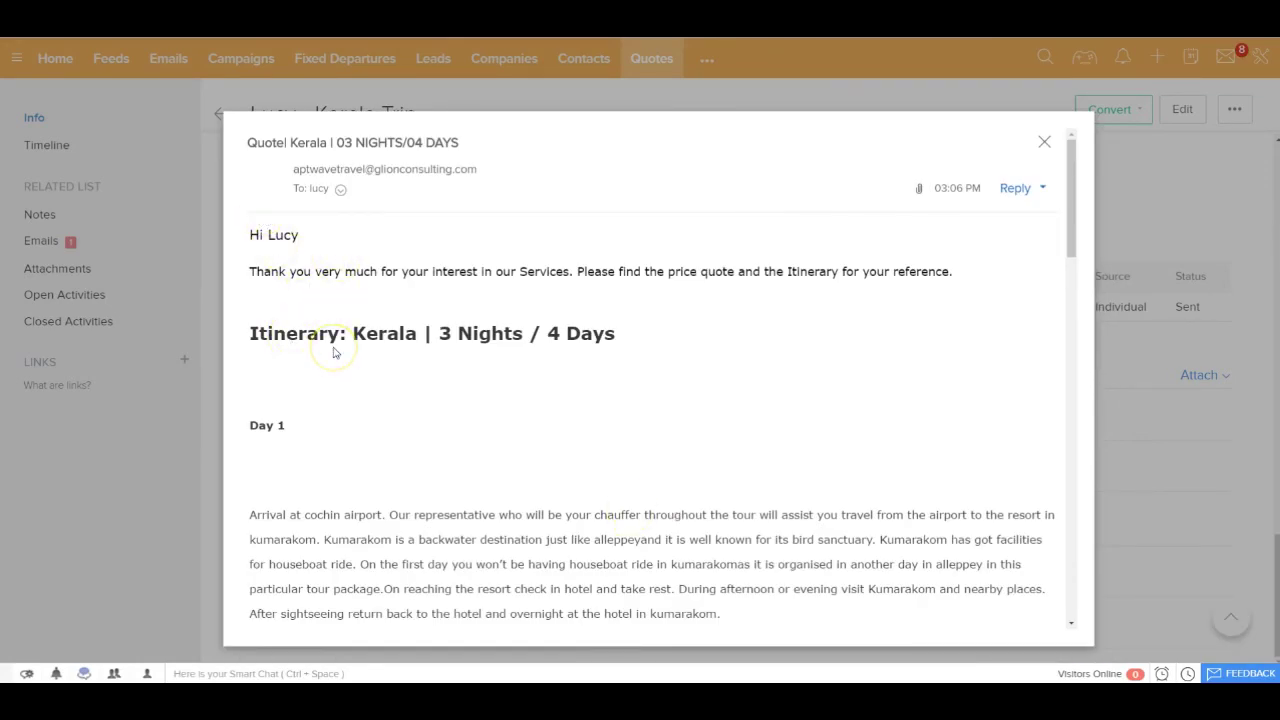
{"action": "left_click", "coordinate": [1044, 142]}
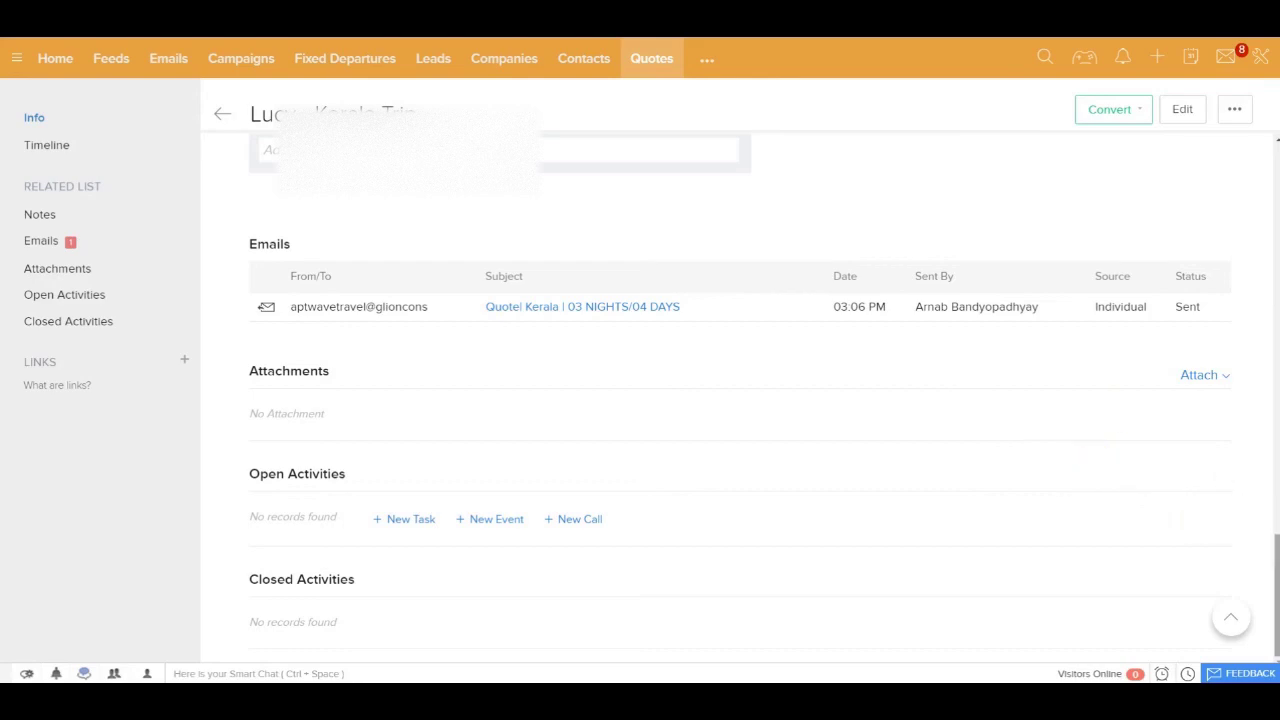
{"action": "left_click_drag", "start_coordinate": [1268, 578], "coordinate": [1268, 238]}
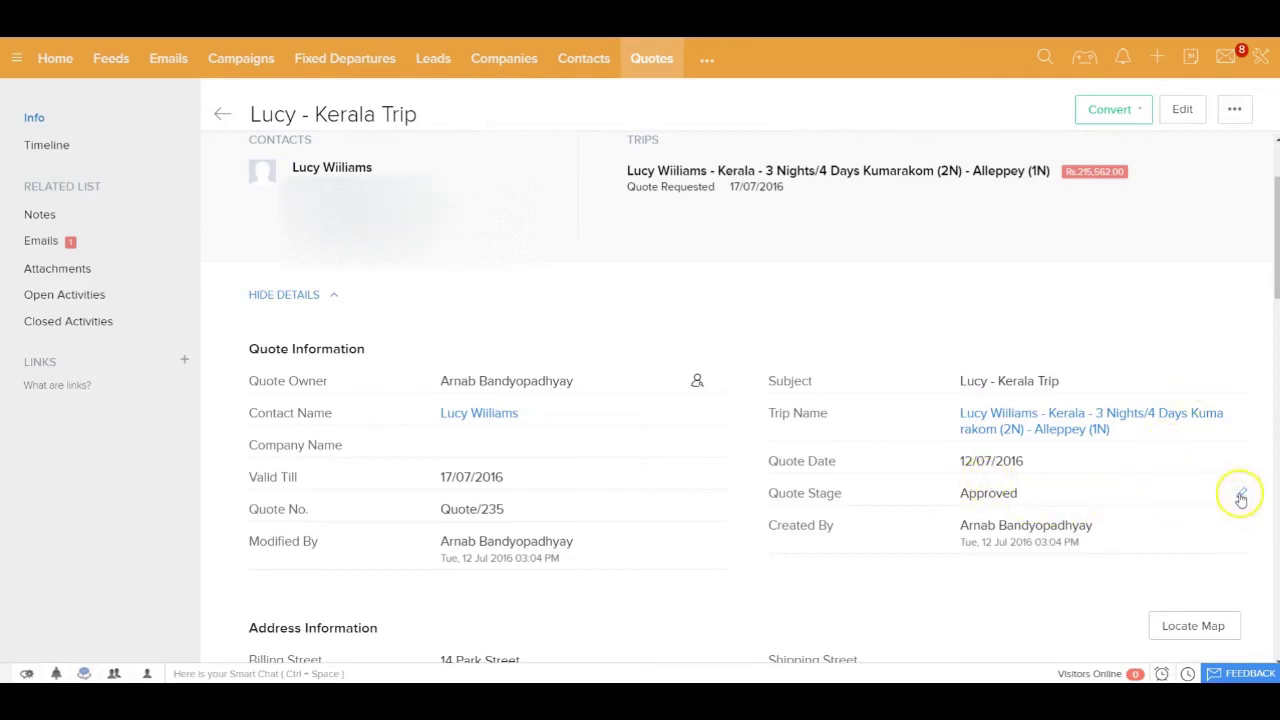
Move the quote's stage to Quote Sent, then open its linked Kerala trip record
{"action": "left_click", "coordinate": [1240, 493]}
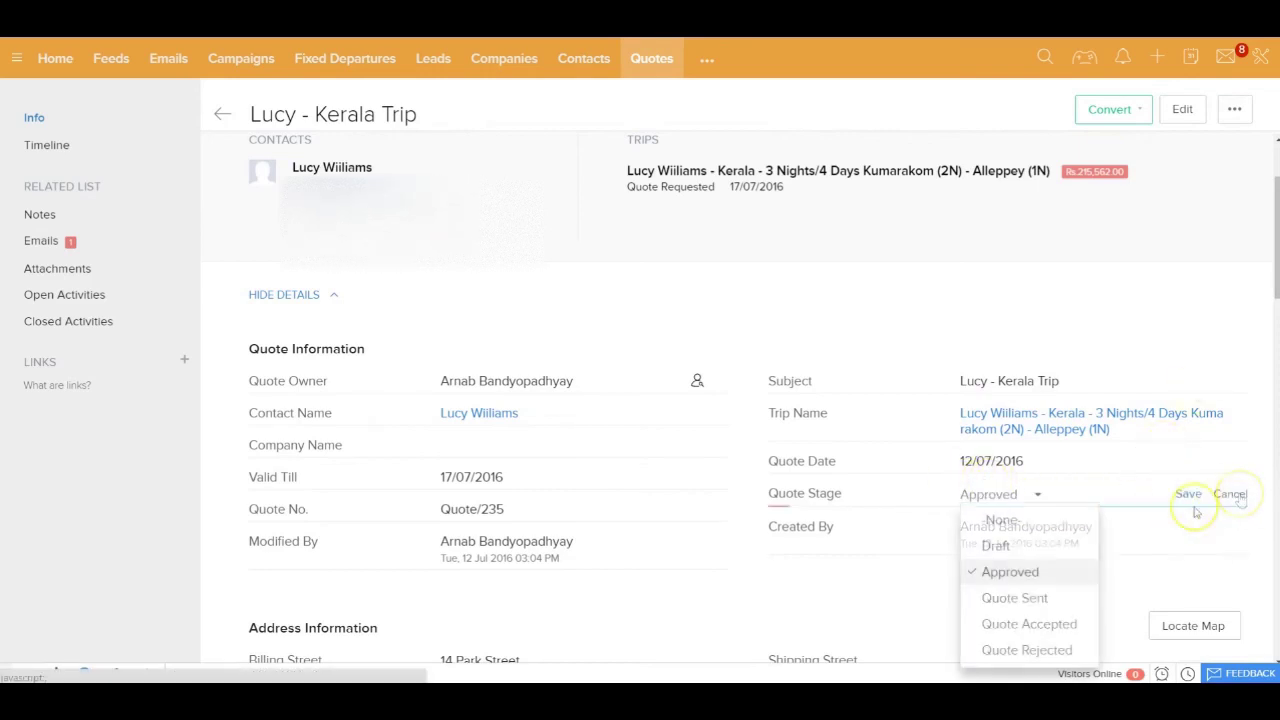
{"action": "left_click", "coordinate": [1030, 597]}
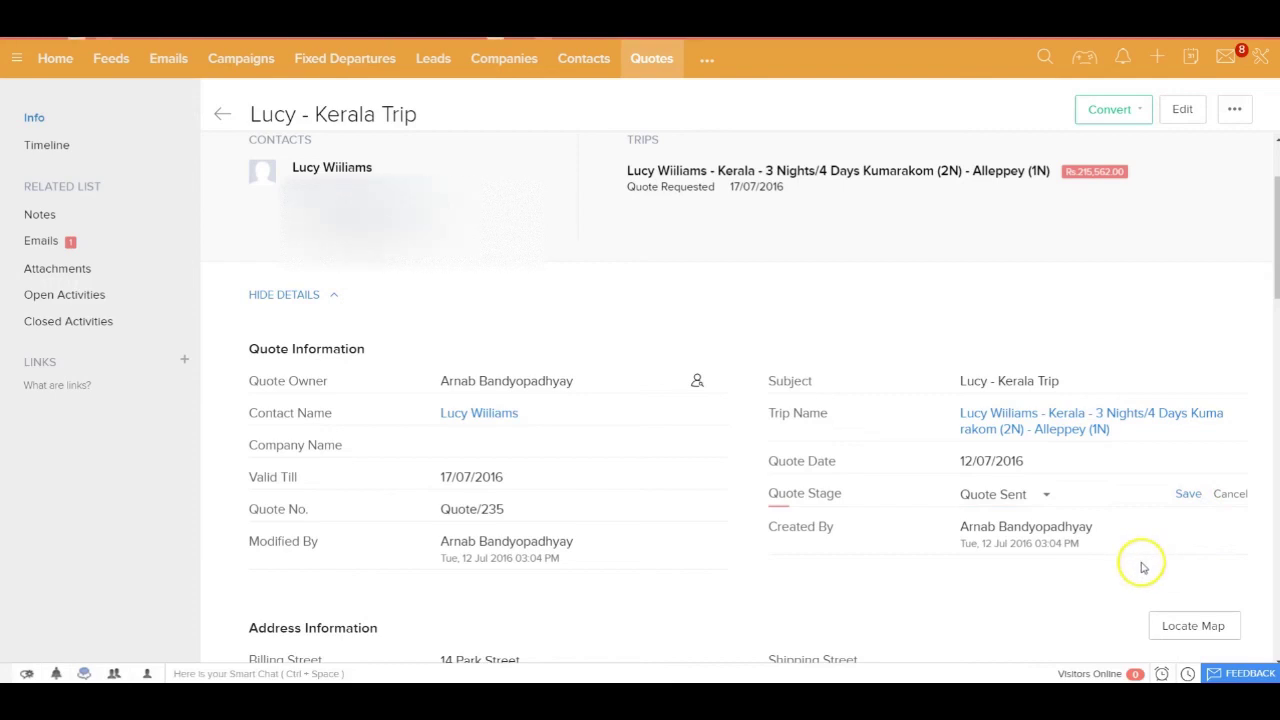
{"action": "scroll", "coordinate": [1264, 305], "scroll_direction": "down", "scroll_amount": 4}
{"action": "scroll", "coordinate": [1248, 370], "scroll_direction": "down", "scroll_amount": 3}
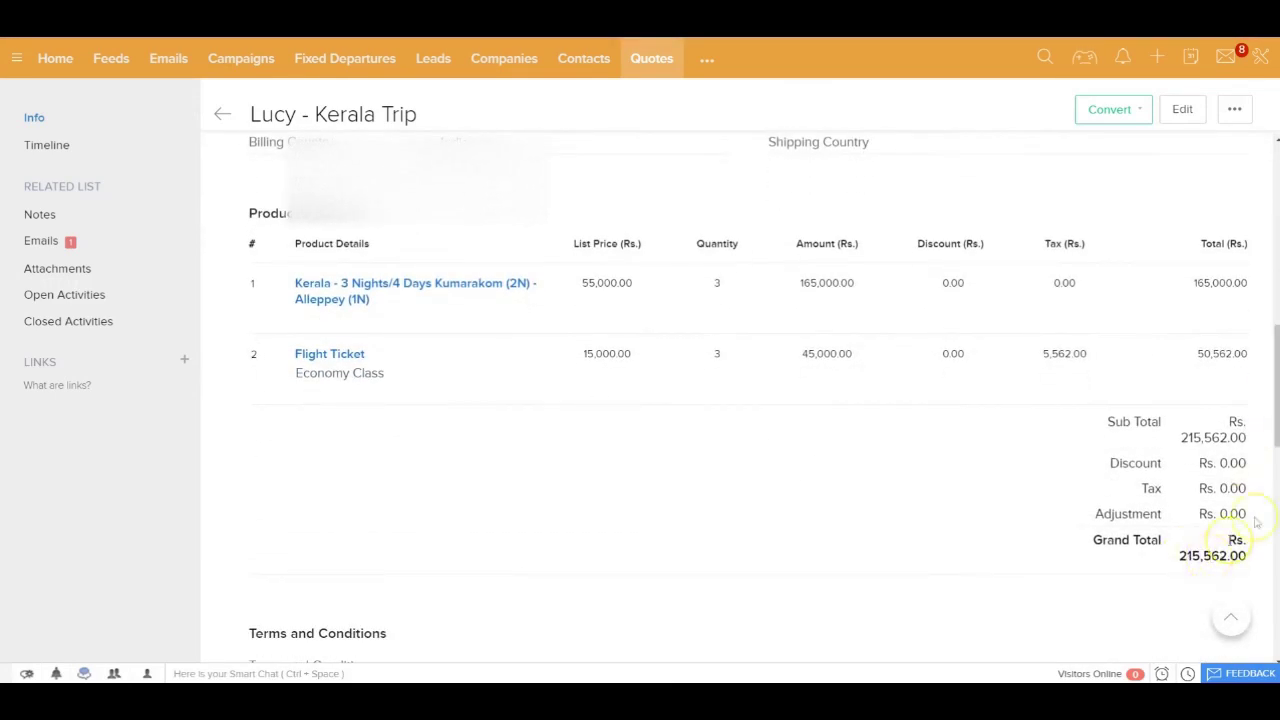
{"action": "left_click_drag", "start_coordinate": [1268, 418], "coordinate": [1266, 277]}
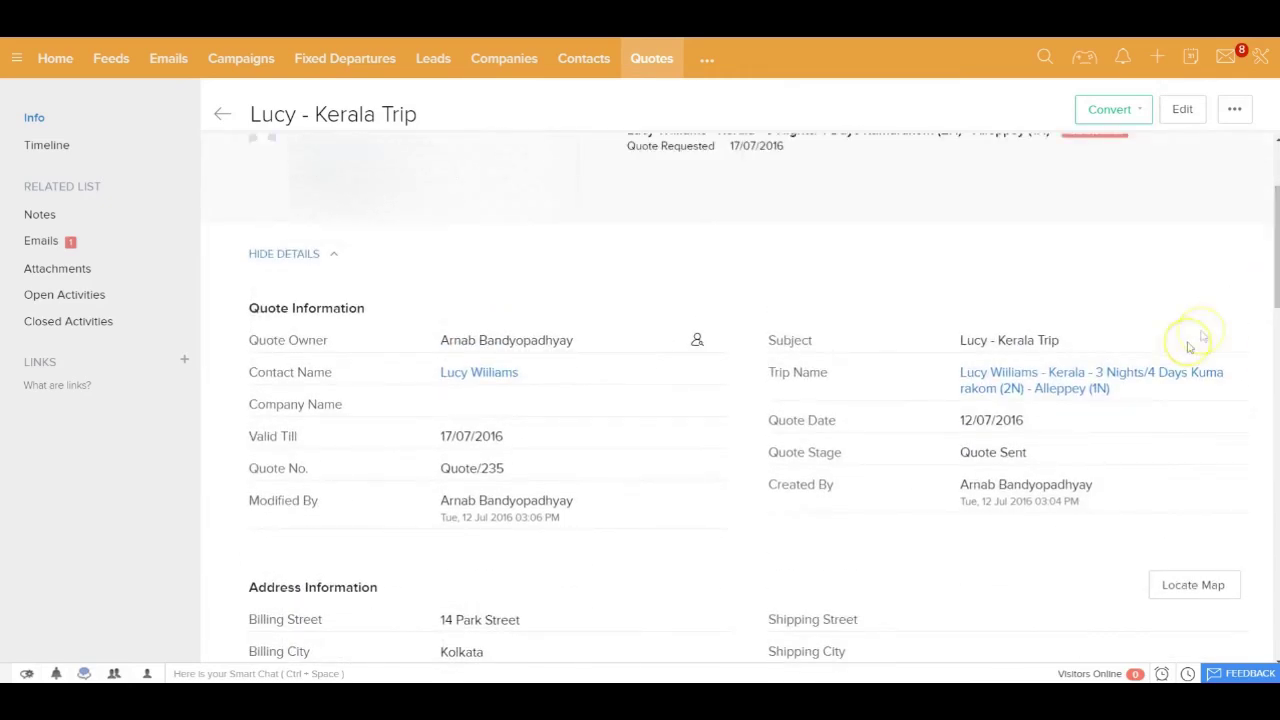
{"action": "left_click", "coordinate": [1079, 388]}
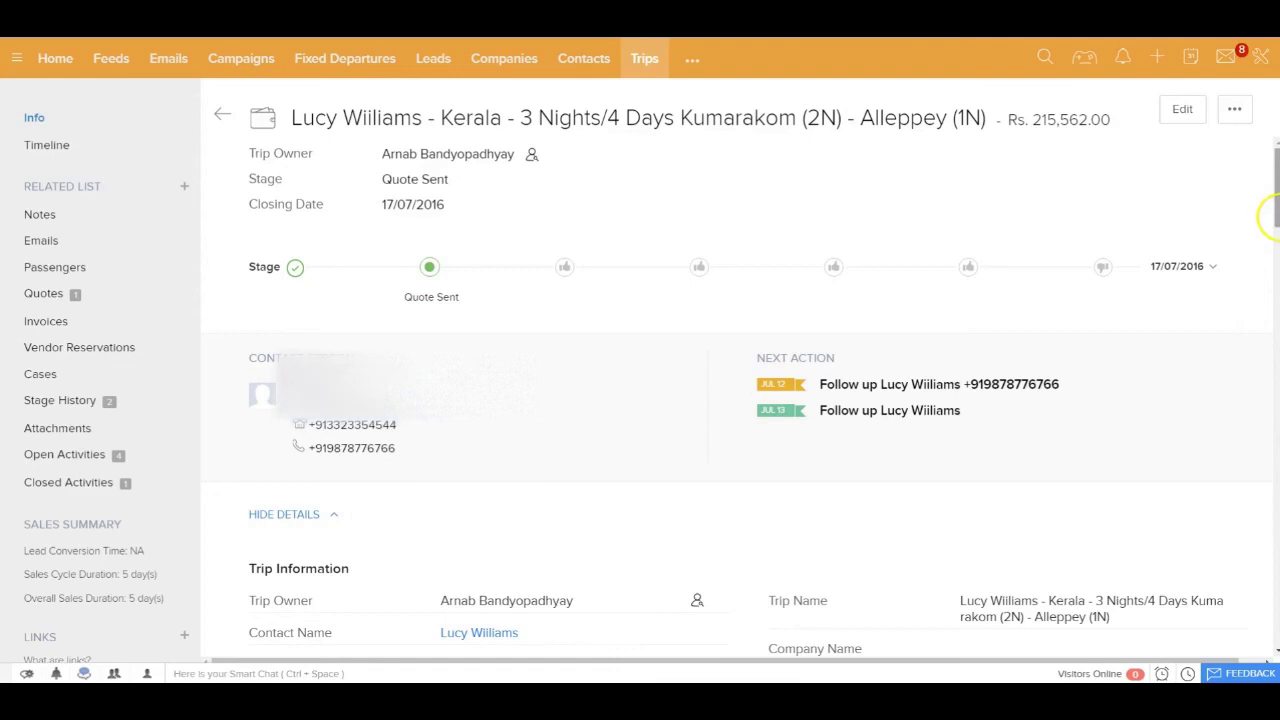
Scroll the Kerala trip record to review 25–30 July 2016, three guests, Quote Sent stage
{"action": "left_click_drag", "start_coordinate": [1274, 215], "coordinate": [1275, 271]}
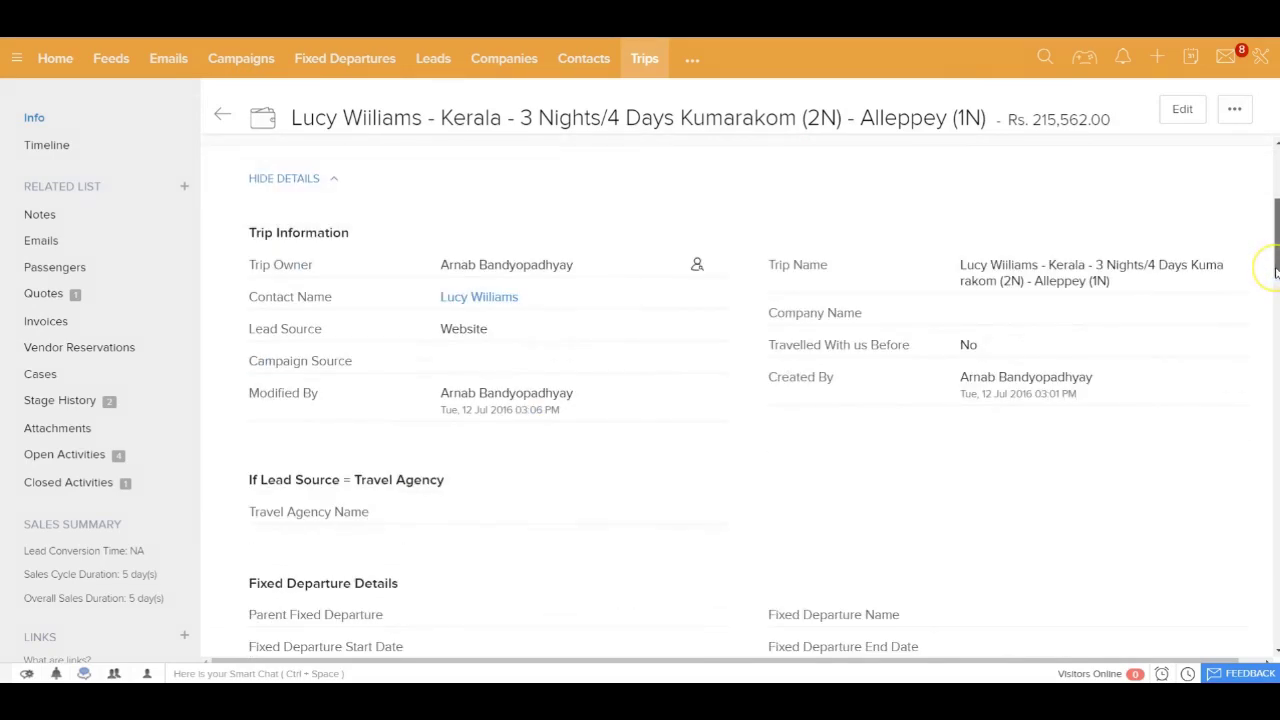
{"action": "left_click_drag", "start_coordinate": [1275, 271], "coordinate": [1275, 332]}
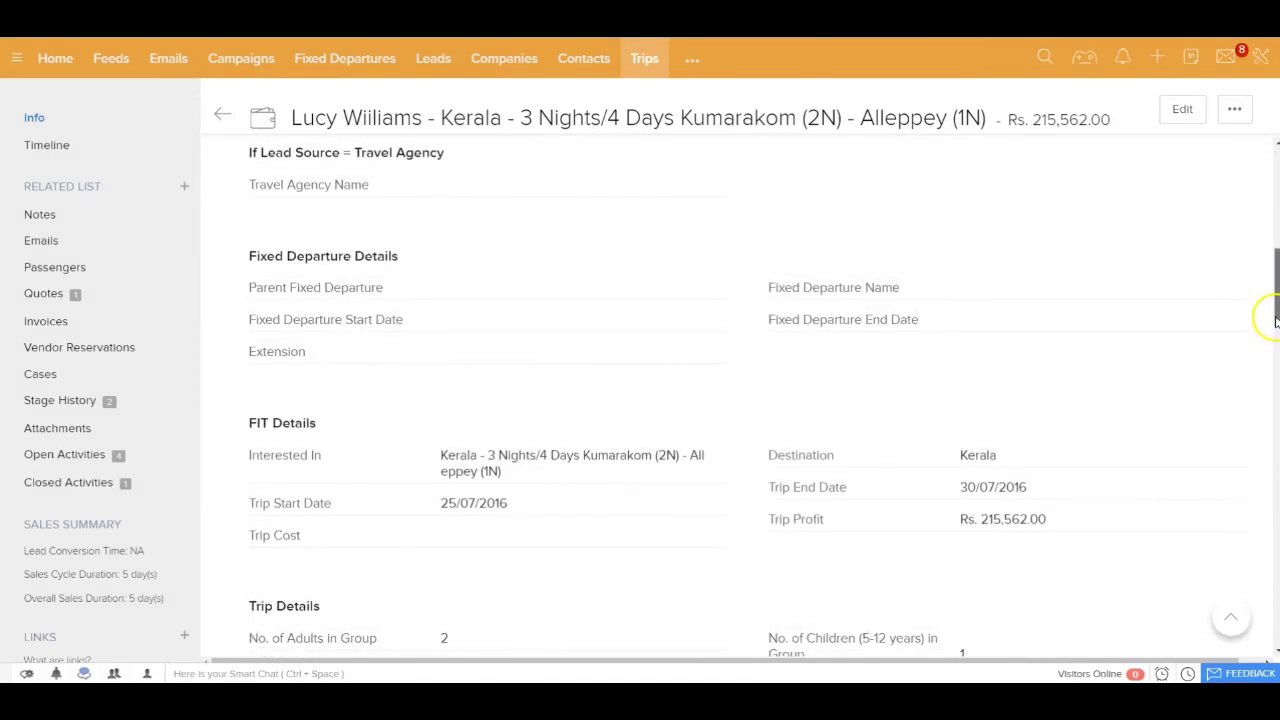
{"action": "left_click_drag", "start_coordinate": [1275, 332], "coordinate": [1275, 380]}
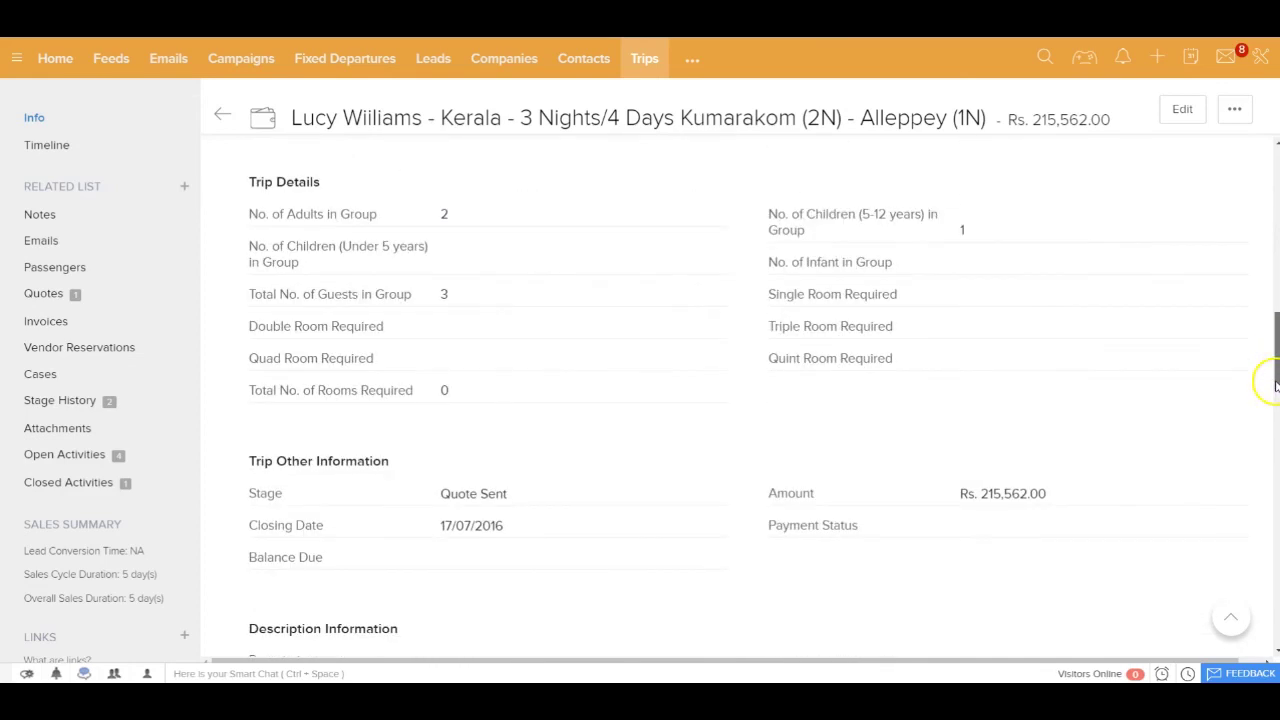